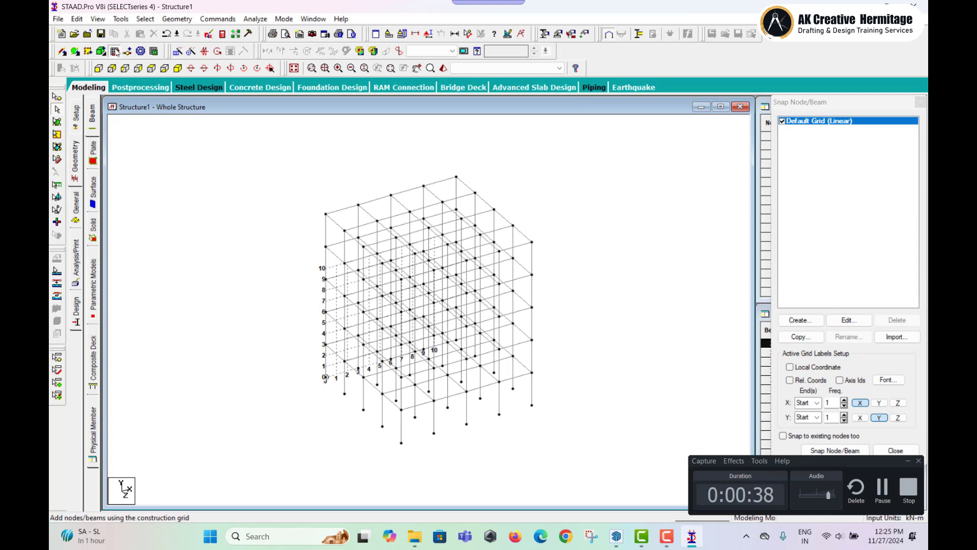
Step: Define a rectangular concrete section property with both dimensions set to 0.3 m
left_click(76, 207)
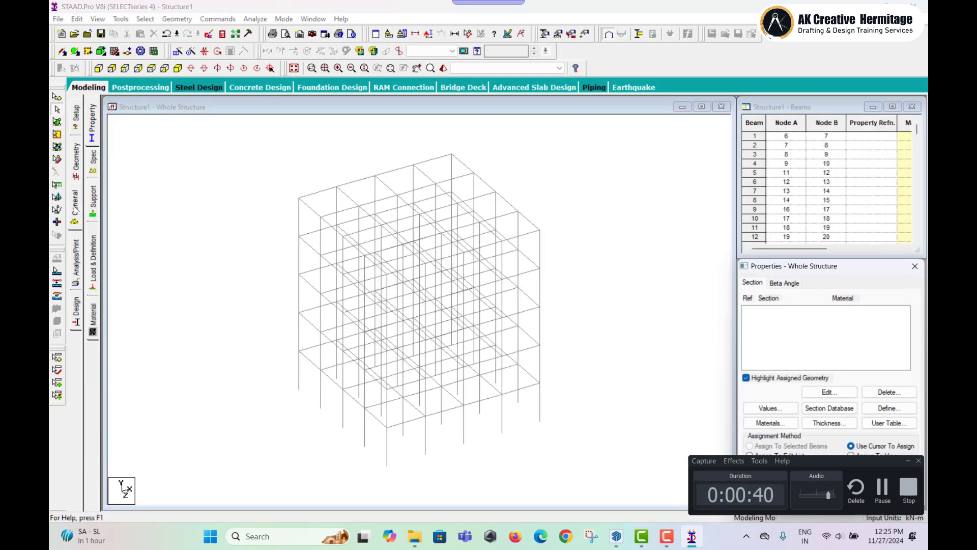
left_click(888, 408)
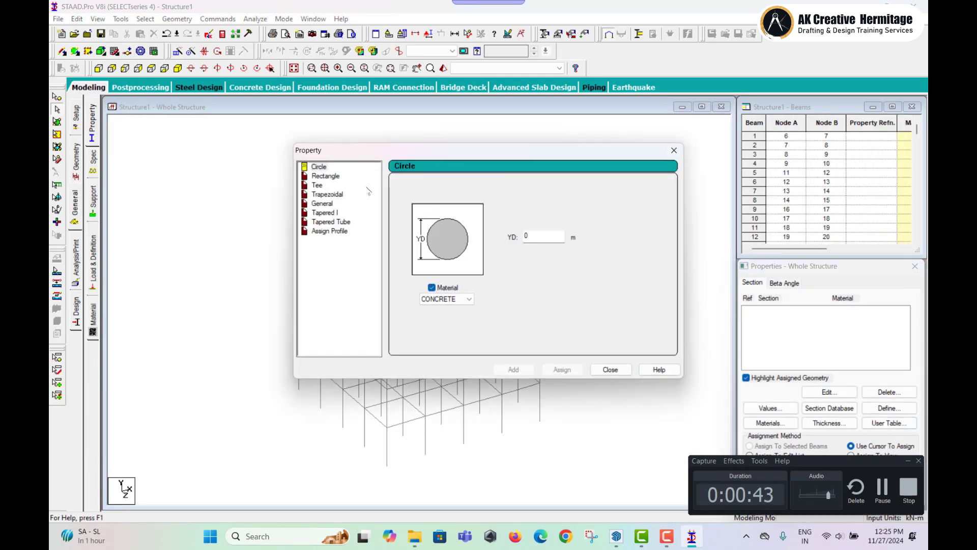
left_click(326, 176)
left_click(530, 229)
type(".3")
left_click(554, 247)
type(".3")
left_click(522, 374)
Step: Assign the 0.30x0.30 rectangular concrete section to all members in the view
left_click(866, 456)
left_click(809, 497)
left_click(849, 413)
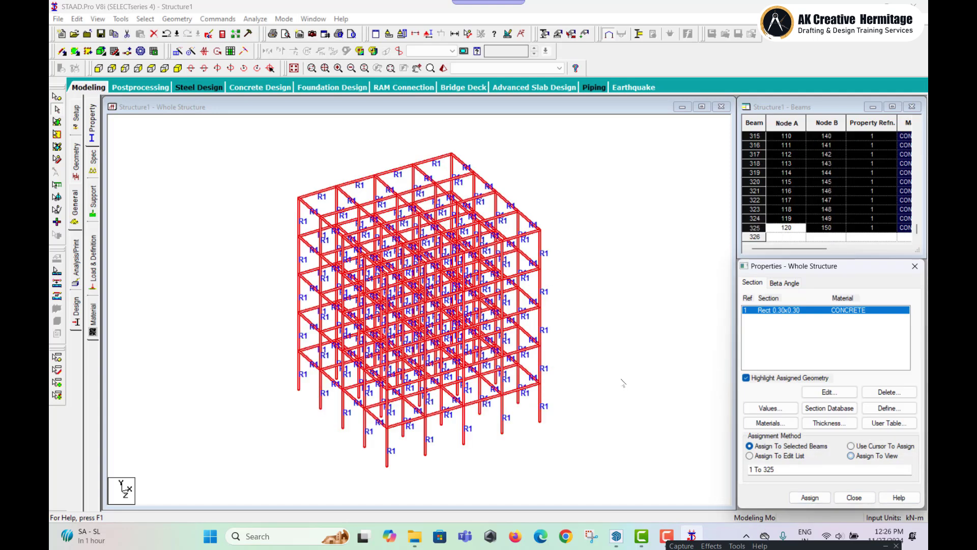
left_click(622, 383)
Step: Create a fixed support definition for the structure
left_click(96, 205)
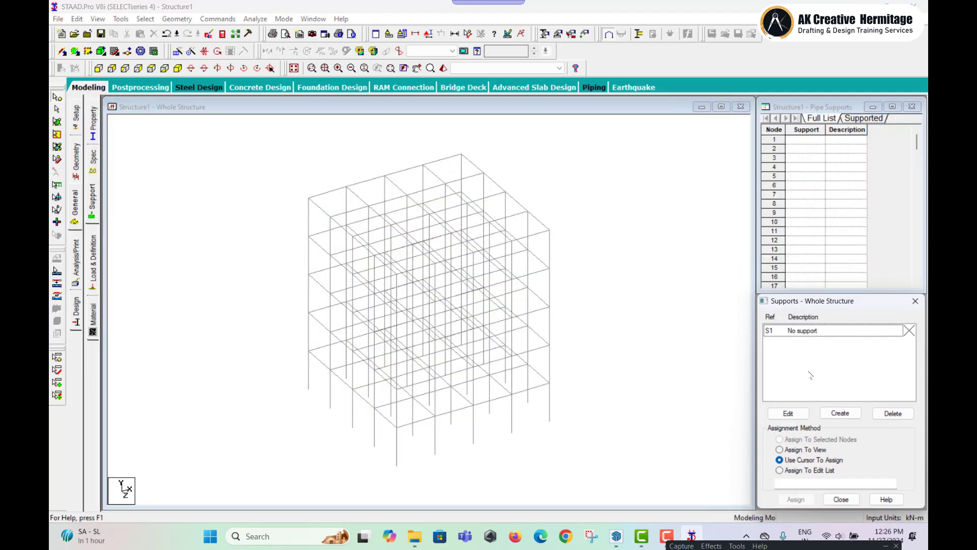
left_click(839, 412)
left_click(777, 511)
Step: Assign the fixed support to all the base nodes of the frame, selecting them in the front view
left_click(792, 345)
left_click(99, 68)
left_click_drag(282, 483, 687, 445)
left_click(795, 500)
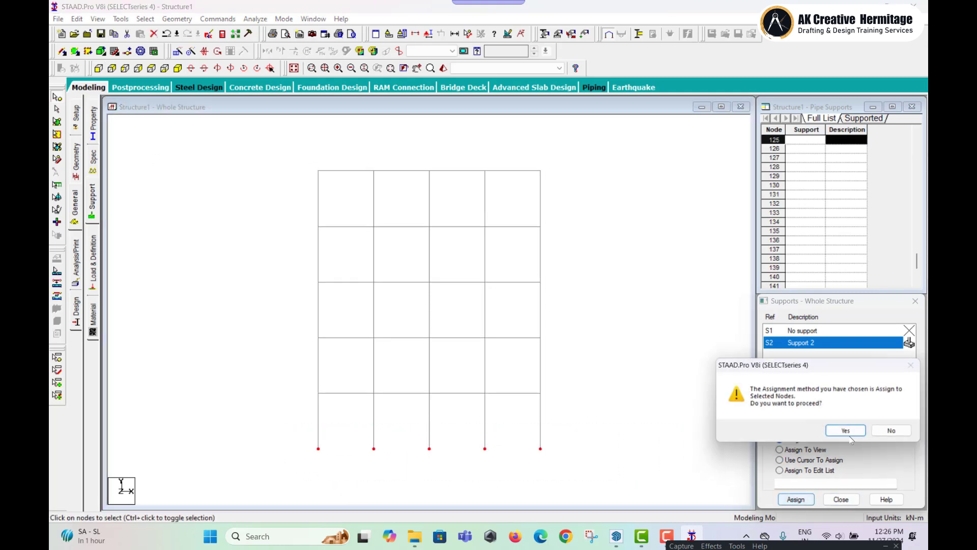
left_click(860, 429)
left_click(619, 397)
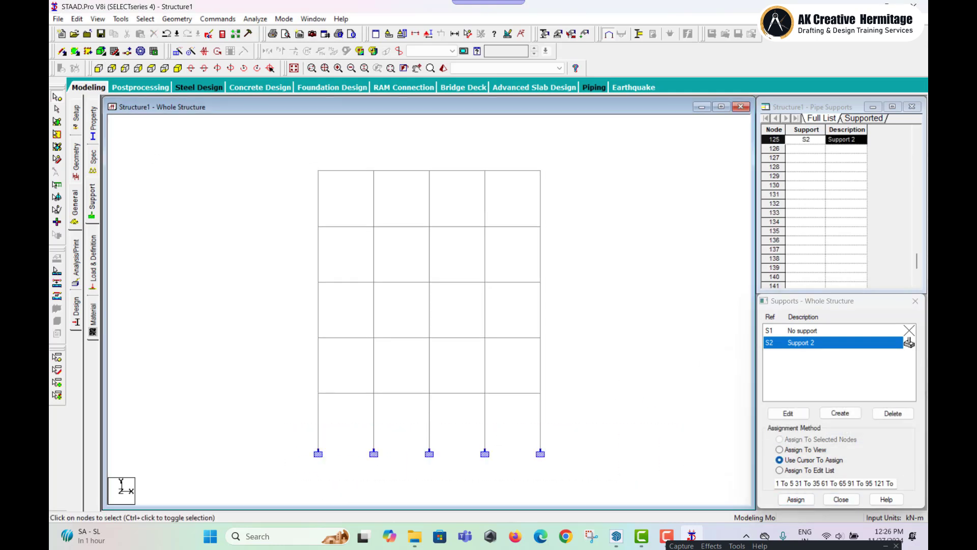
Step: Add primary load case 1 with the loading type Dead
left_click(99, 274)
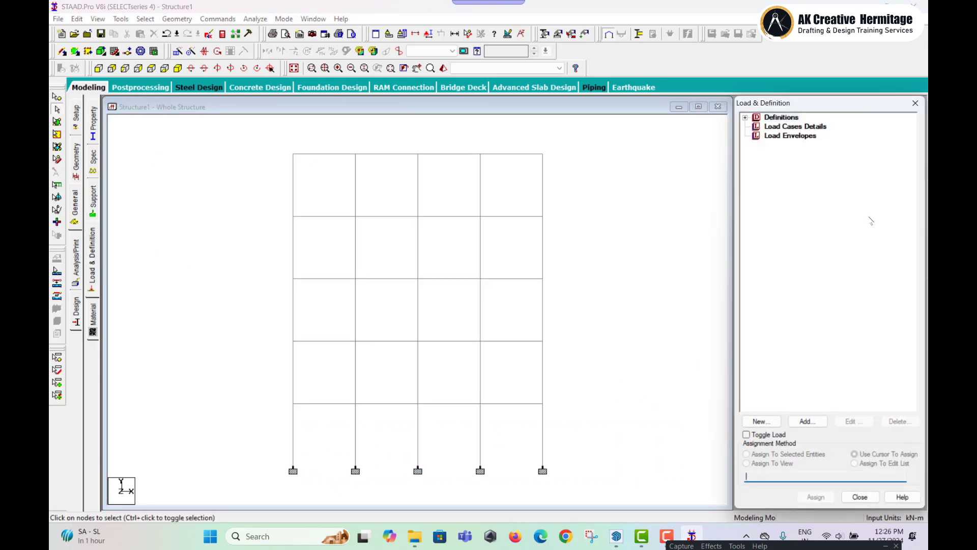
left_click(822, 127)
left_click(807, 421)
left_click(524, 202)
left_click(524, 214)
left_click(592, 389)
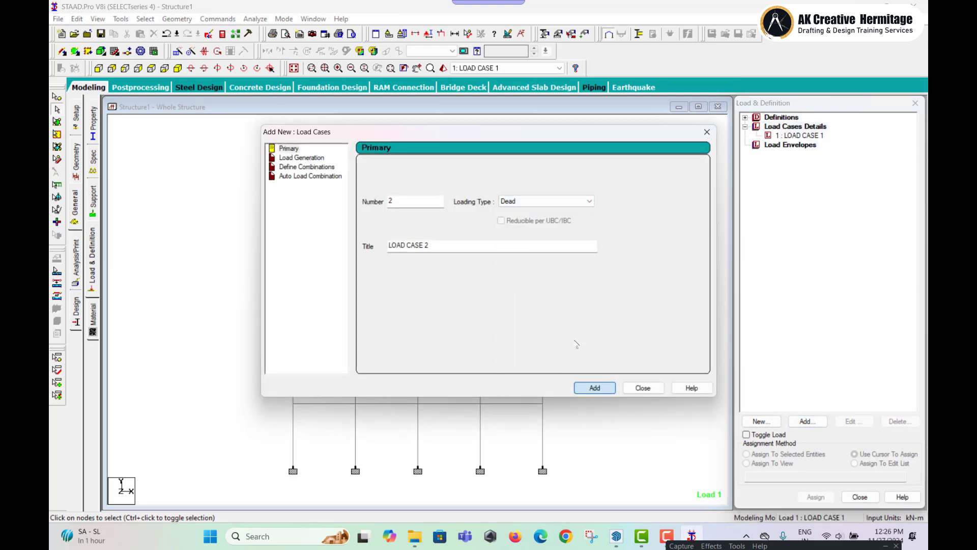
Step: Add primary load case 2 with the loading type Live and finish adding load cases
left_click(537, 202)
left_click(524, 222)
left_click(594, 387)
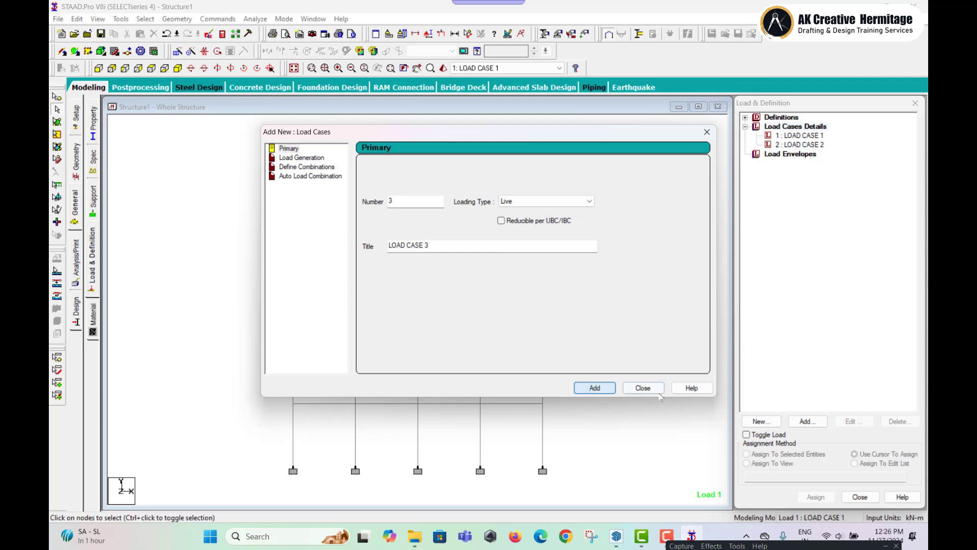
left_click(656, 390)
Step: Add a selfweight load in the Y direction with factor -1 to load case 1
left_click(799, 135)
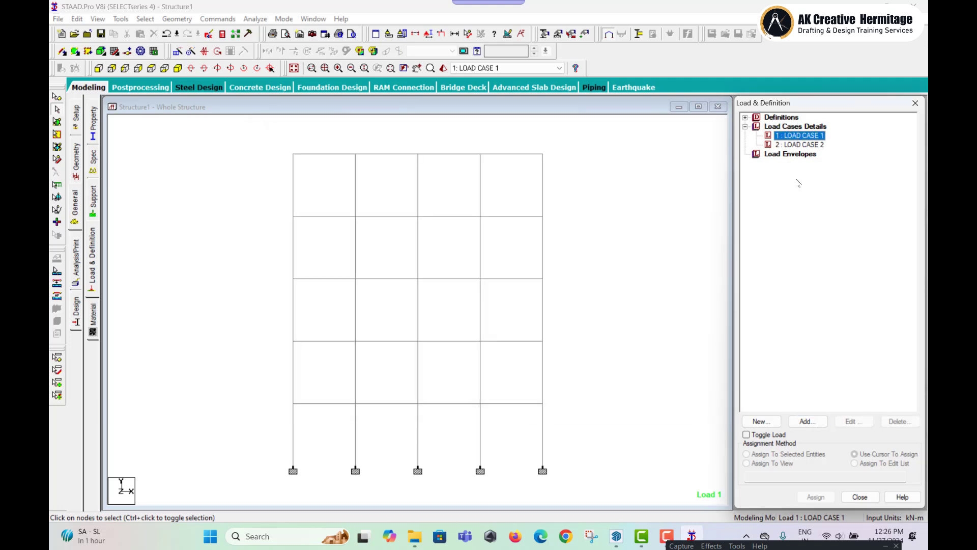
left_click(808, 421)
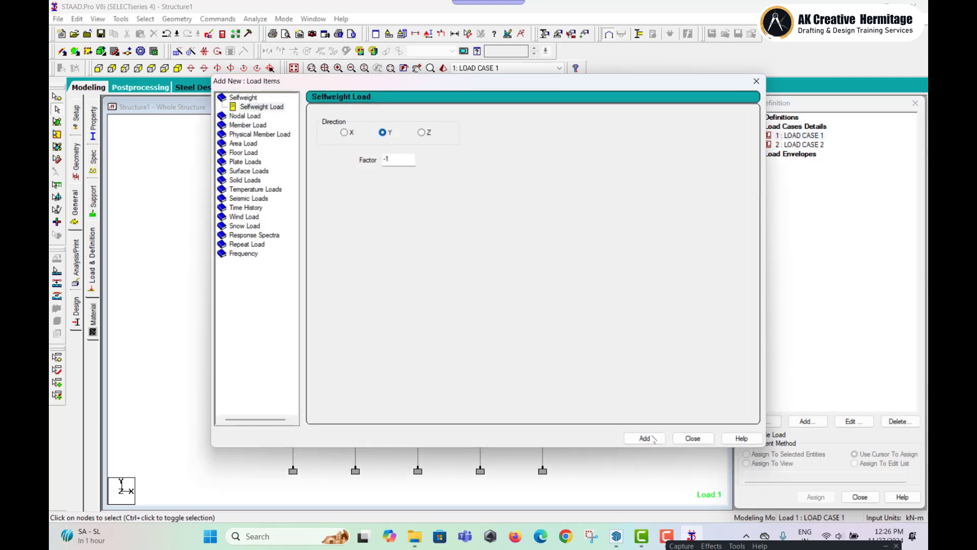
left_click(654, 439)
Step: Add a uniform member force of -15 kN/m in the GY direction to load case 1
left_click(245, 125)
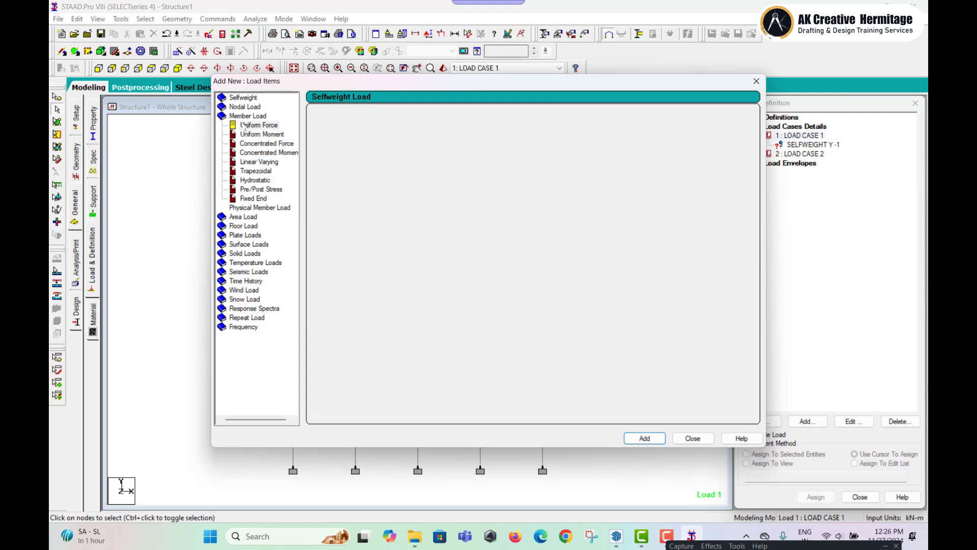
left_click(244, 125)
double_click(436, 146)
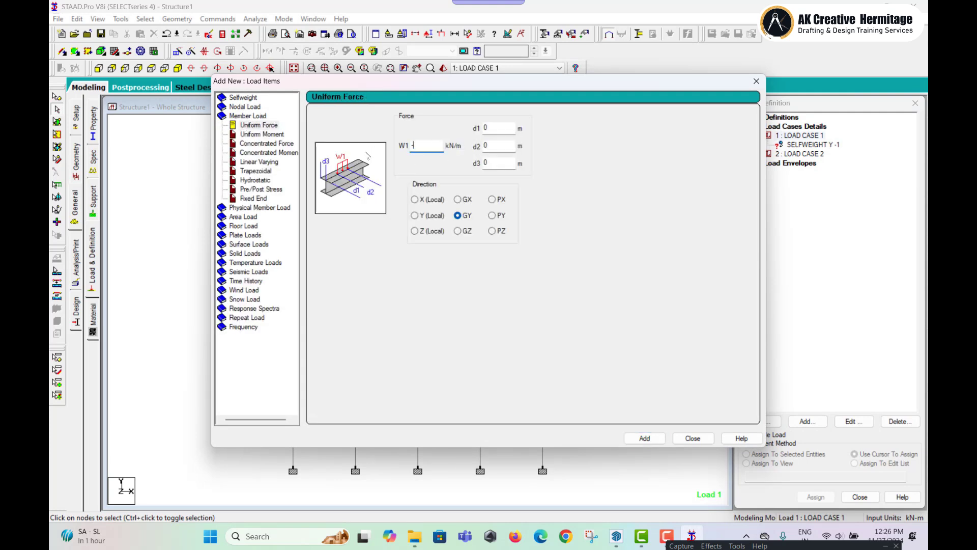
type("-15")
left_click(644, 438)
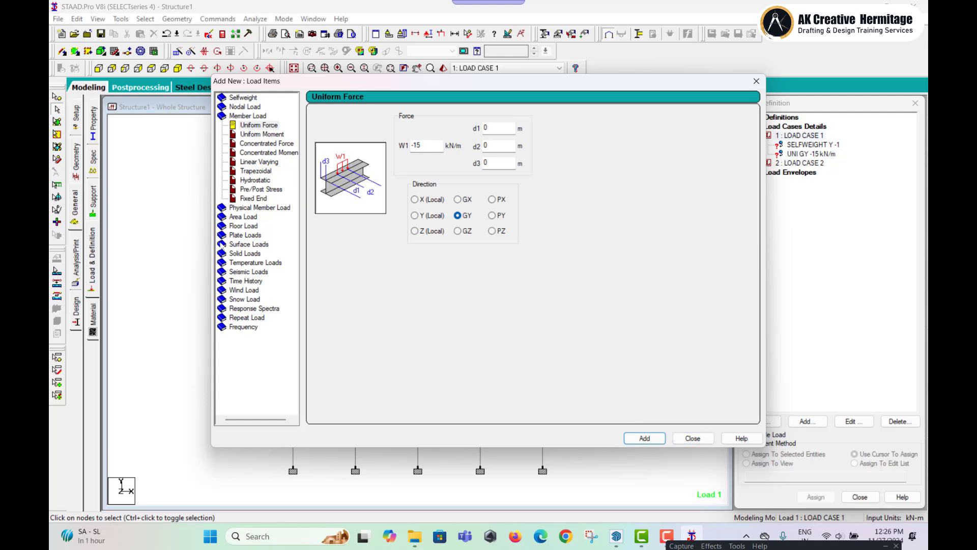
Step: Add a floor load of -5 kN/m2 in global Y to load case 1, with the Y range maximum at 15 m
left_click(241, 226)
double_click(358, 171)
type("-5")
double_click(471, 156)
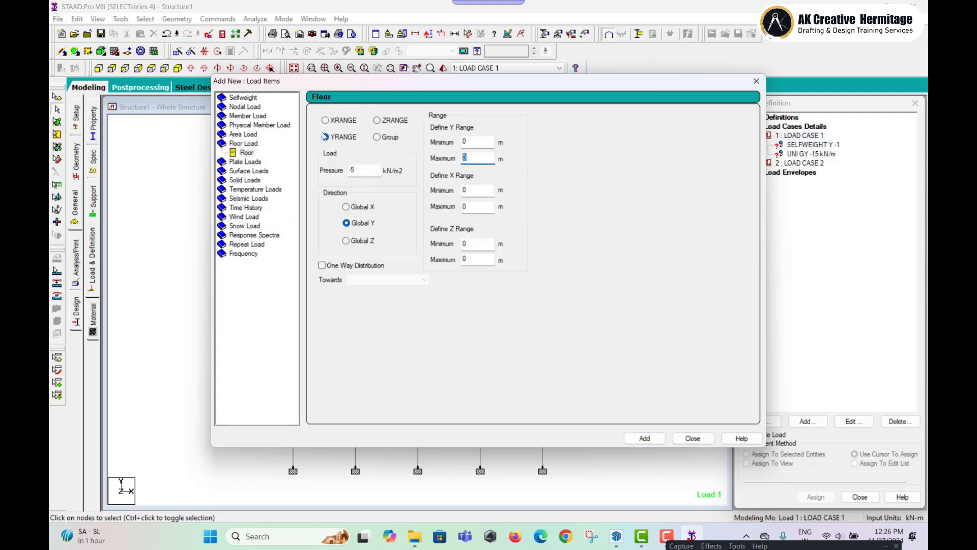
type("15")
left_click(644, 438)
left_click(683, 441)
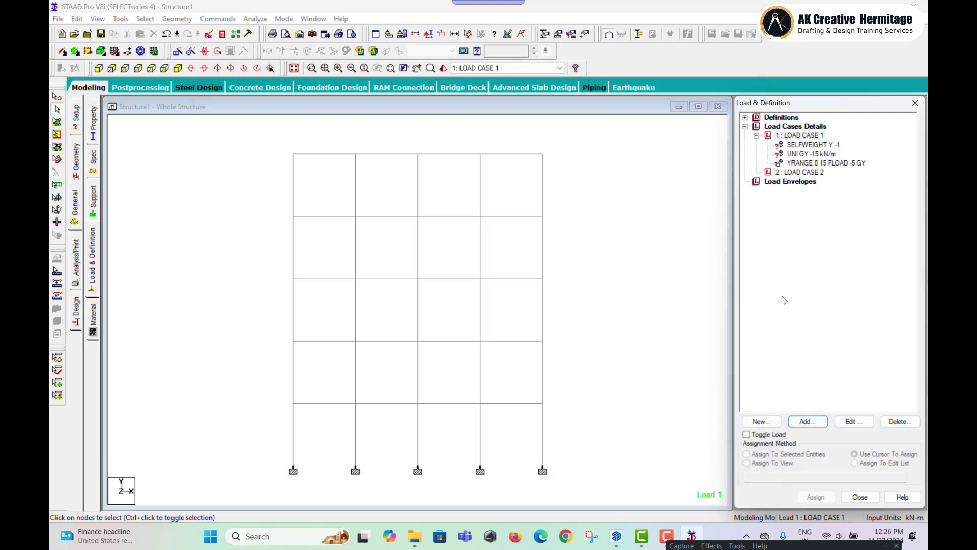
Step: Assign the selfweight load of load case 1 to all members in the view
left_click(801, 163)
left_click(812, 144)
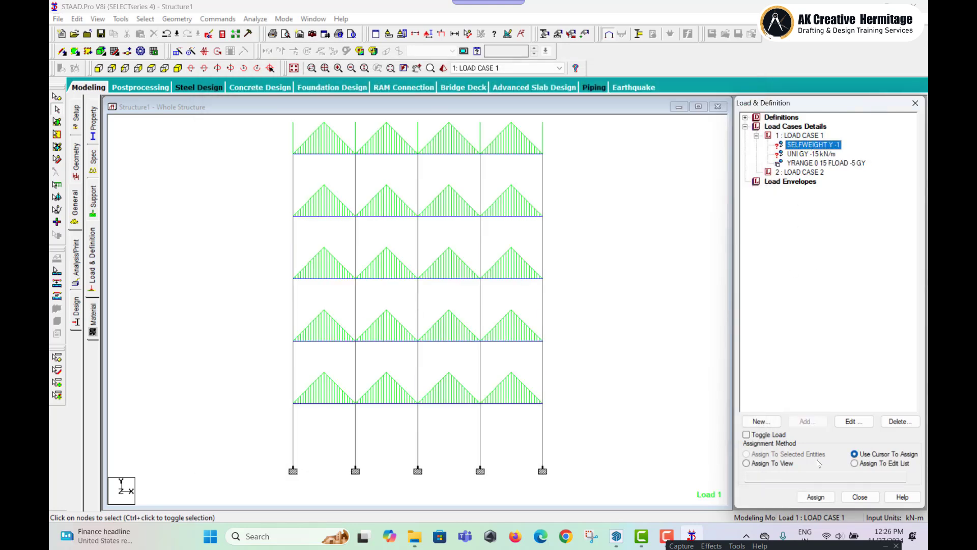
left_click(770, 463)
left_click(816, 497)
left_click(839, 330)
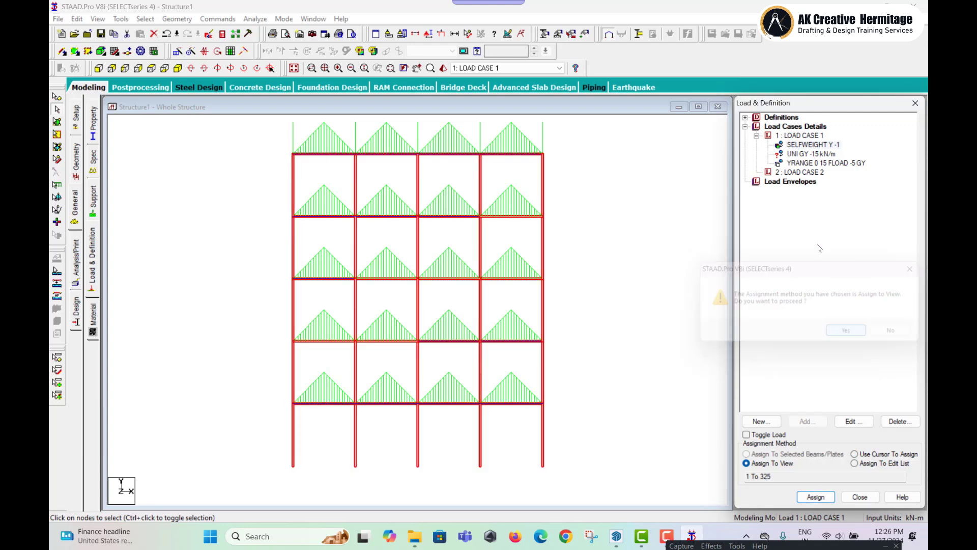
Step: Assign the -15 kN/m uniform load to the beams of the four floor levels below the roof
left_click_drag(273, 413, 562, 389)
left_click_drag(271, 348, 567, 338, "ctrl")
left_click_drag(258, 263, 606, 299, "ctrl")
left_click_drag(248, 208, 694, 239, "ctrl")
left_click(768, 453)
left_click(816, 497)
left_click(838, 333)
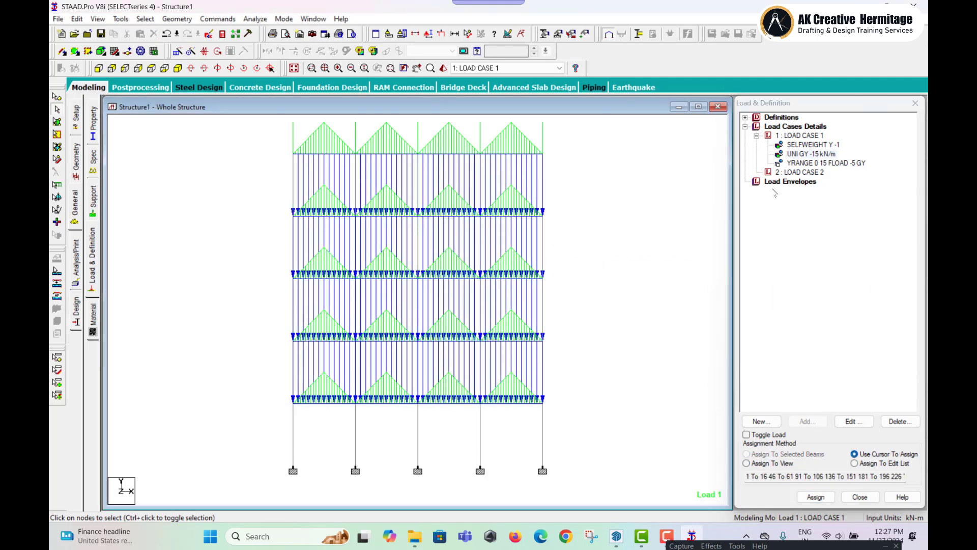
Step: Add a floor load of -2 kN/m2 in global Y to load case 2, with the Y range maximum at 15 m
left_click(799, 172)
left_click(807, 421)
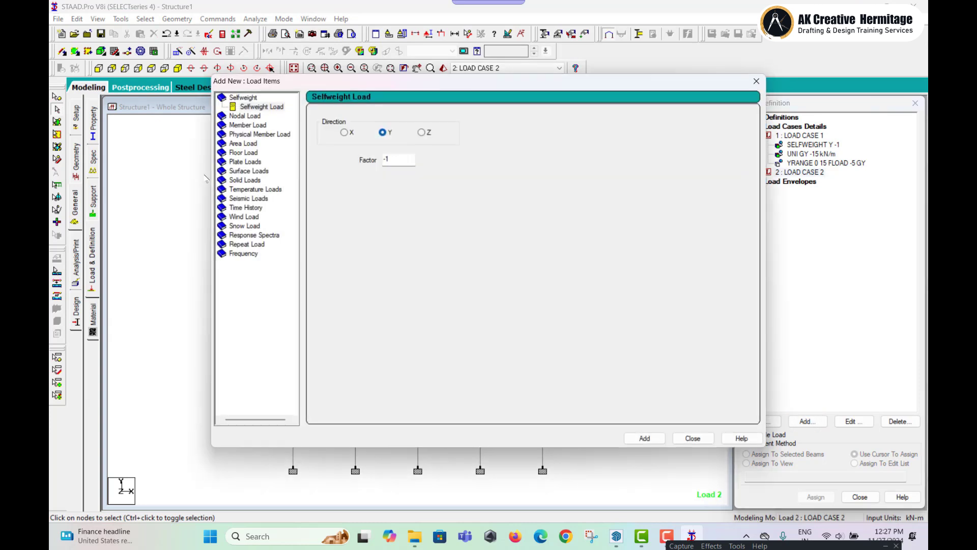
left_click(243, 152)
left_click_drag(363, 168, 206, 165)
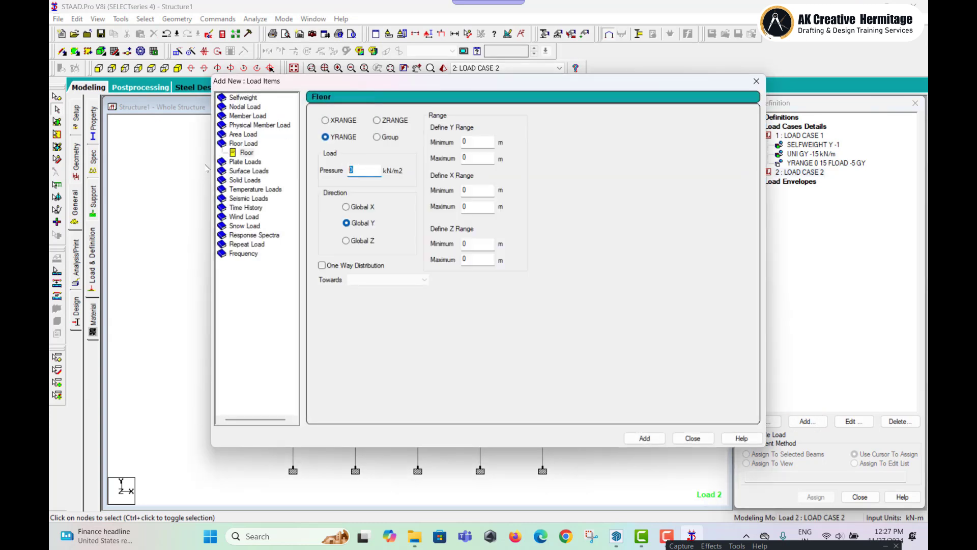
type("-2")
left_click_drag(467, 157, 448, 158)
type("15")
left_click(644, 438)
left_click(692, 438)
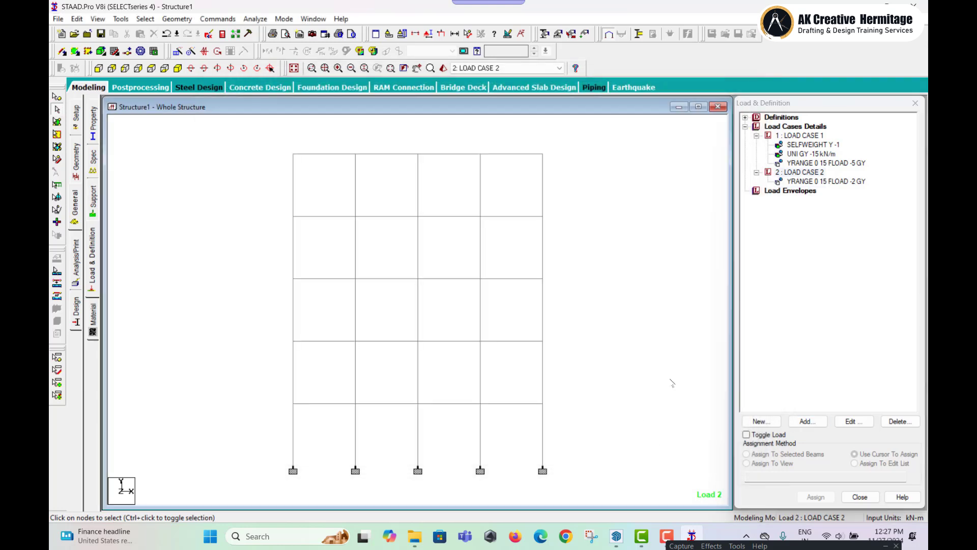
Step: Display the floor loads of load case 2 and load case 1 on the frame
left_click(808, 182)
left_click(812, 163)
left_click(542, 240)
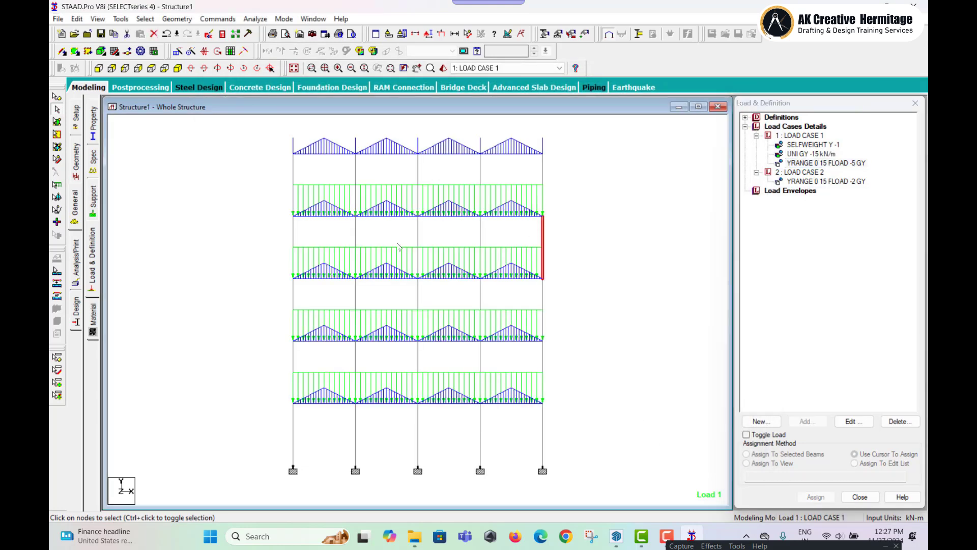
Step: Add a Perform Analysis command with the No Print option
left_click(76, 275)
left_click(451, 388)
left_click(545, 389)
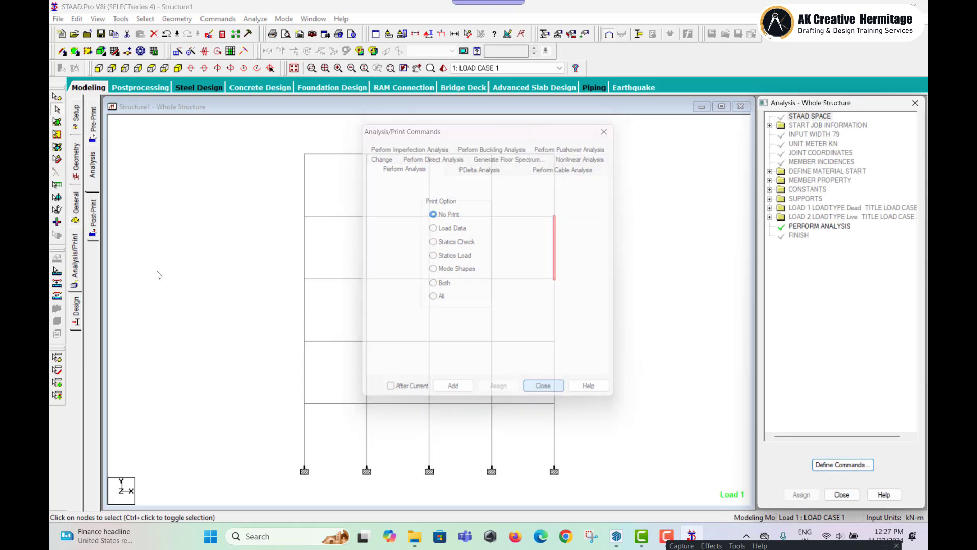
Step: Run the STAAD analysis and finish by staying in modeling mode
left_click(256, 19)
left_click(278, 30)
left_click(415, 282)
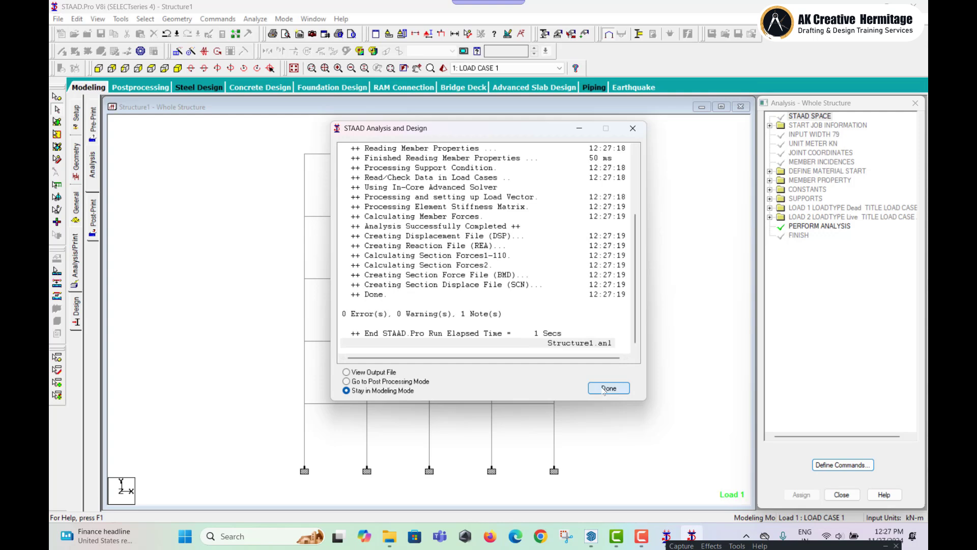
left_click(604, 389)
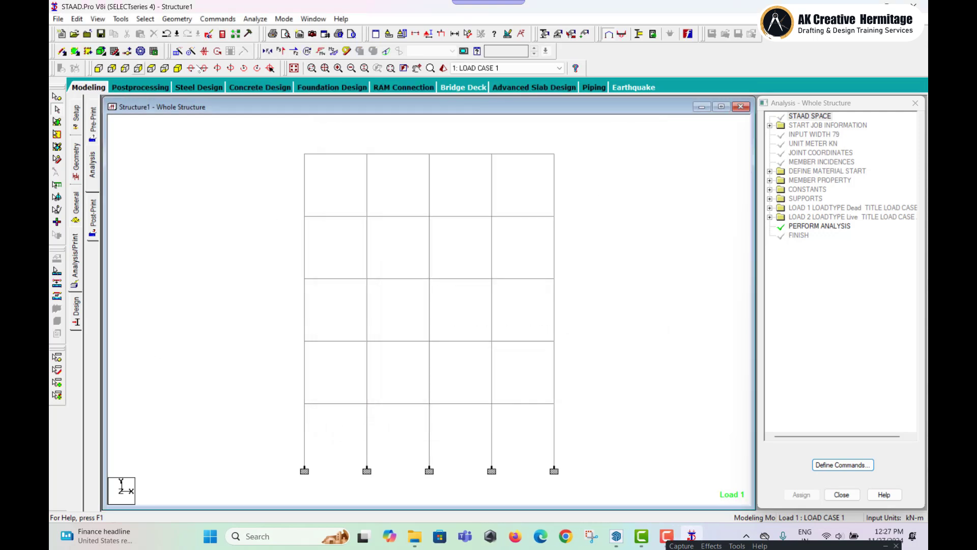
Step: Show the structure in isometric view and switch to Foundation Design mode
left_click(178, 68)
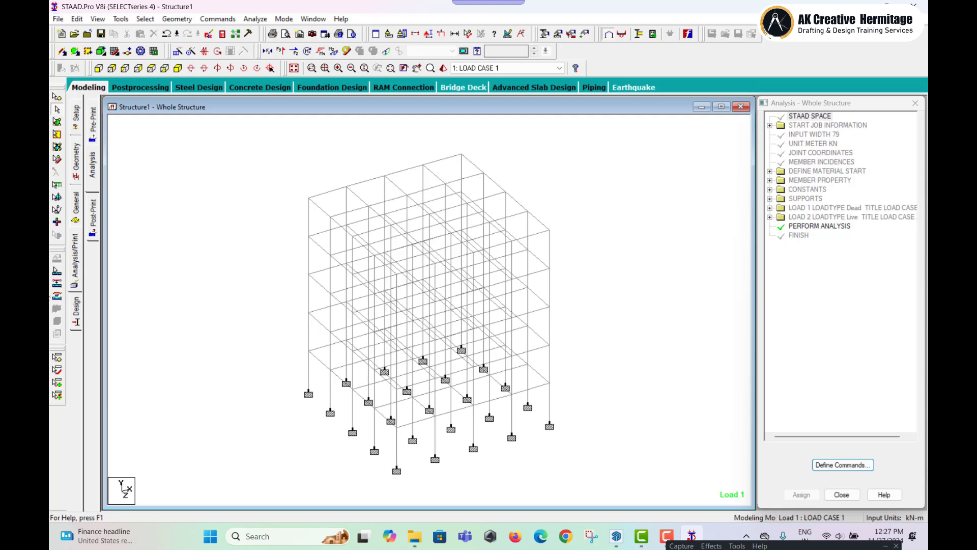
left_click(327, 87)
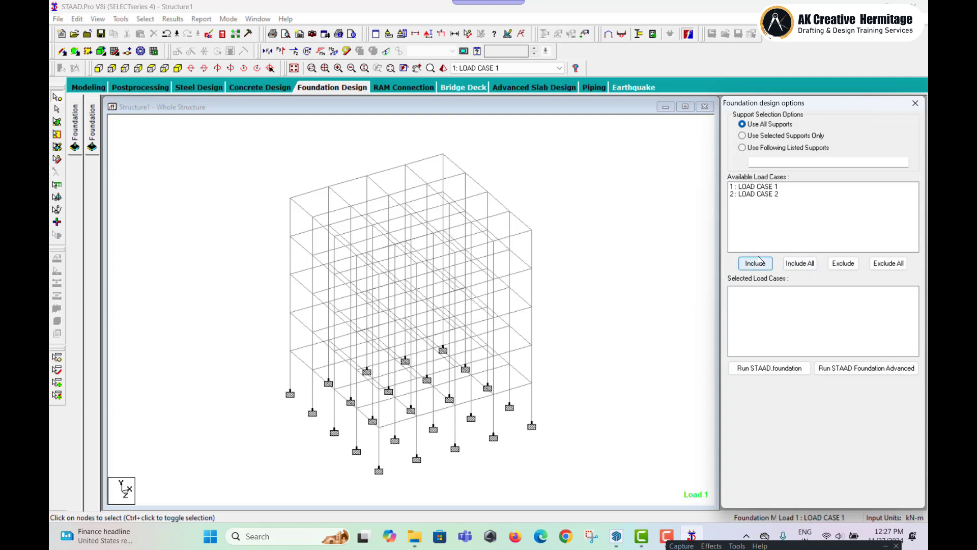
left_click(761, 187)
left_click(756, 263)
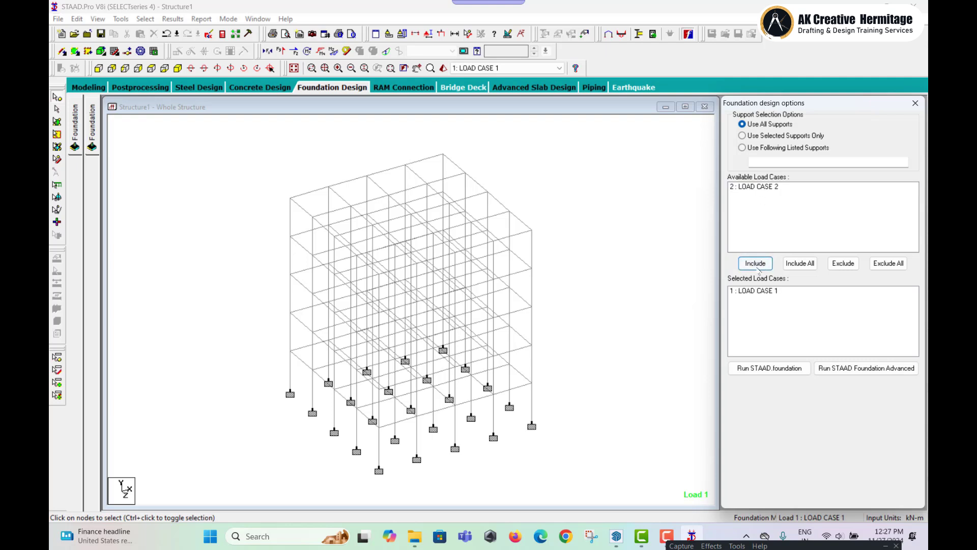
left_click(760, 187)
left_click(755, 263)
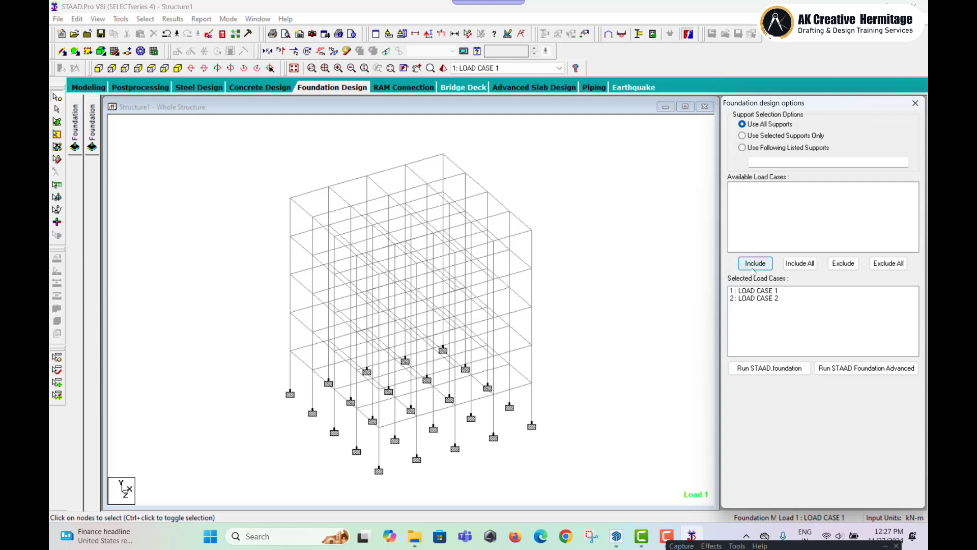
left_click(888, 263)
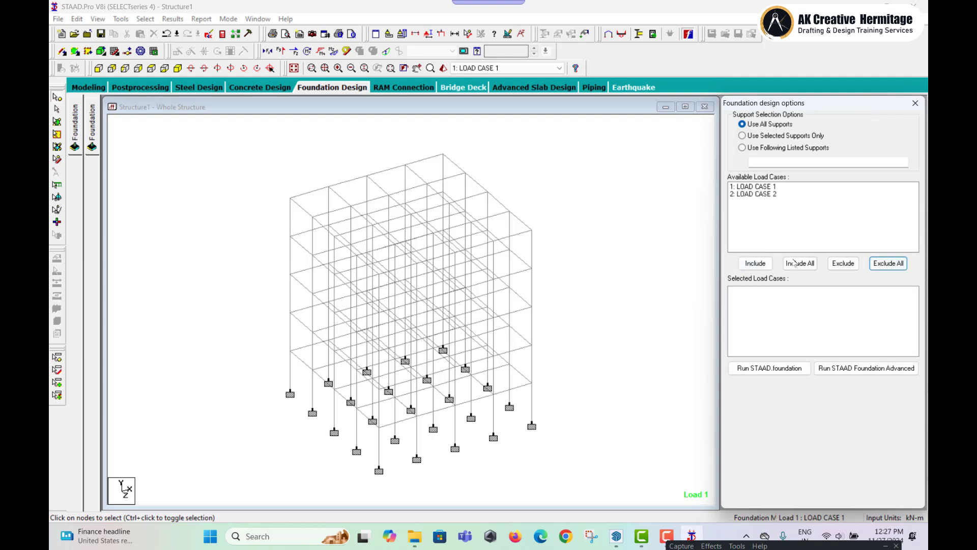
Step: Include all load cases for foundation design using all supports, and launch STAAD.foundation
left_click(798, 264)
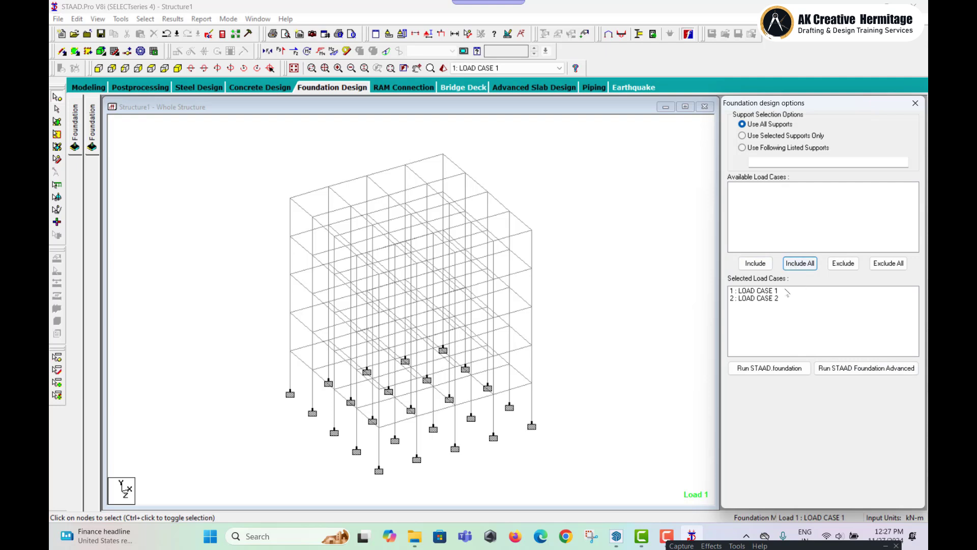
left_click(766, 372)
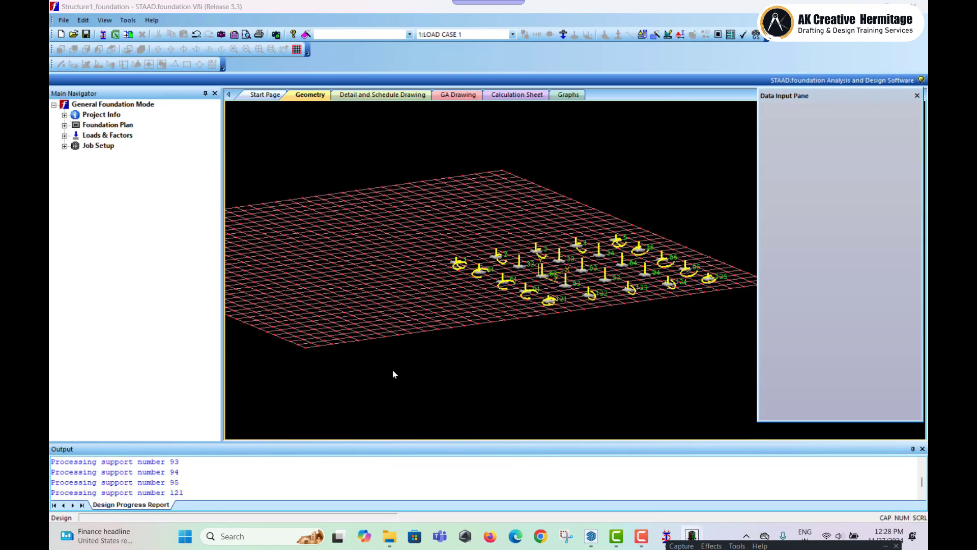
Step: Examine the layout of the imported supports in plan view
scroll(628, 246, "up", 5)
middle_click_drag(568, 402, 492, 328)
left_click(99, 50)
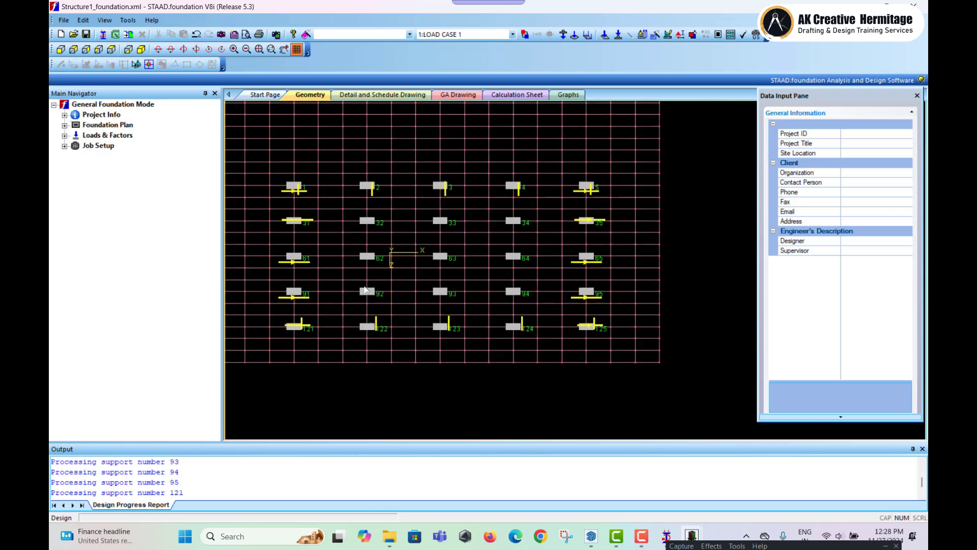
middle_click_drag(390, 310, 450, 341)
scroll(412, 306, "up", 1)
scroll(336, 224, "up", 2)
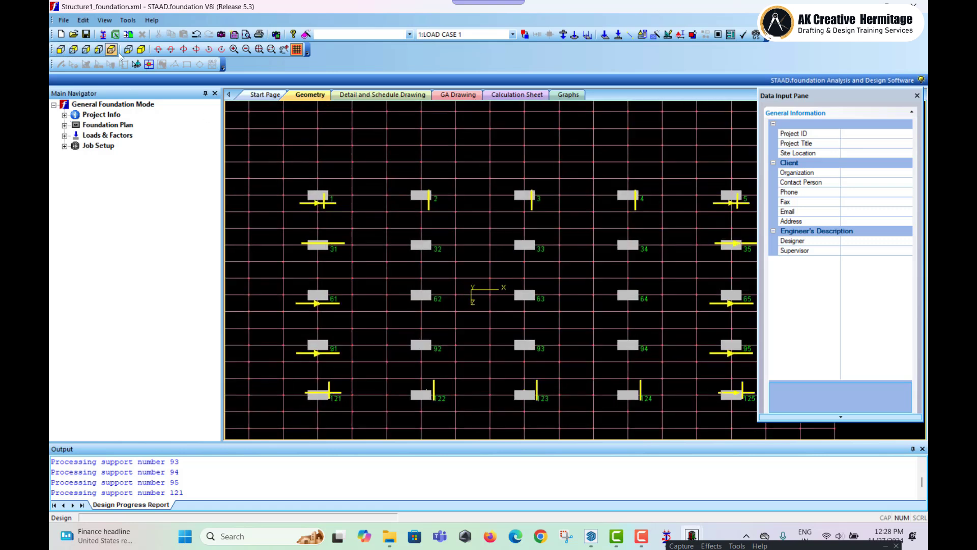
Step: Examine the imported supports and their load arrows in isometric view
left_click(141, 49)
scroll(358, 260, "down", 1)
scroll(438, 275, "up", 2)
middle_click_drag(381, 280, 495, 334)
scroll(490, 359, "down", 1)
middle_click_drag(562, 352, 487, 350)
scroll(487, 350, "down", 1)
middle_click_drag(558, 353, 483, 358)
scroll(614, 315, "up", 4)
scroll(630, 321, "up", 1)
middle_click_drag(631, 321, 743, 314)
scroll(743, 314, "down", 3)
scroll(576, 394, "up", 2)
scroll(468, 375, "down", 4)
middle_click_drag(304, 382, 455, 355)
scroll(377, 346, "up", 2)
scroll(455, 355, "up", 2)
scroll(456, 355, "down", 1)
middle_click_drag(329, 289, 371, 329)
scroll(371, 329, "down", 2)
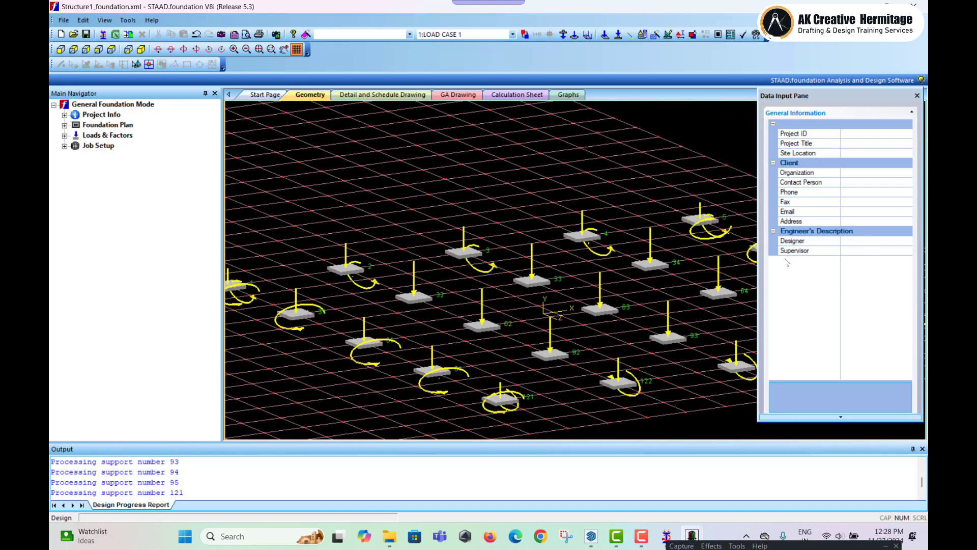
scroll(479, 206, "down", 1)
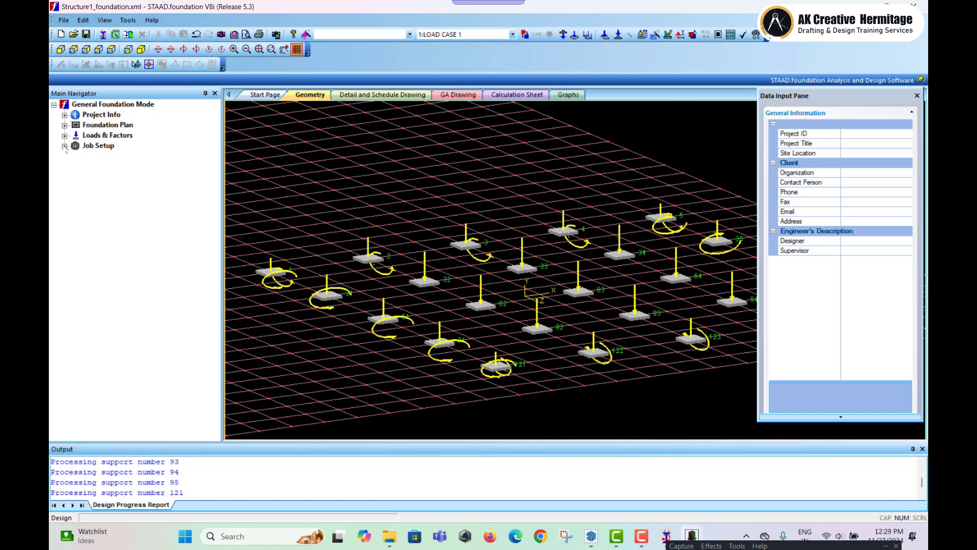
Step: Start a new foundation job named iso with the job type Isolated
left_click(64, 146)
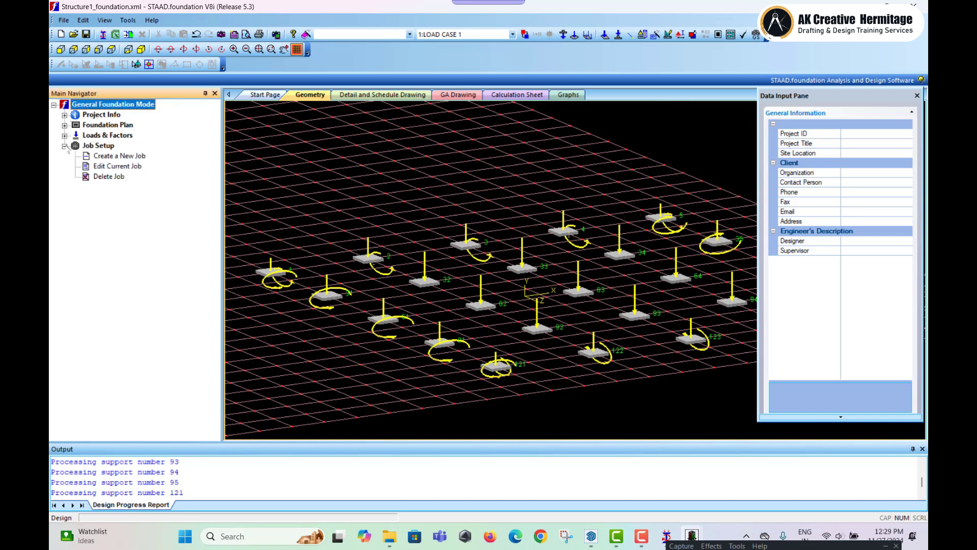
left_click(114, 155)
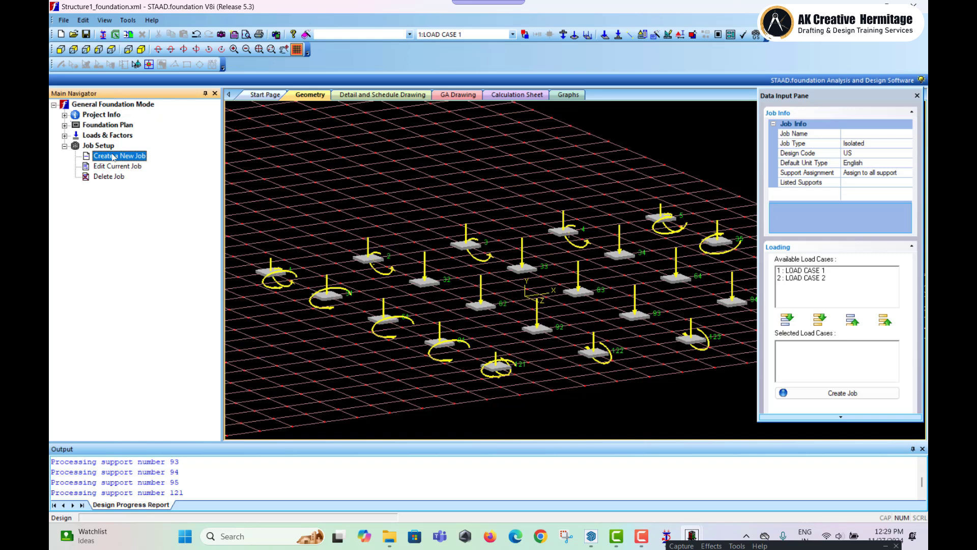
left_click(865, 134)
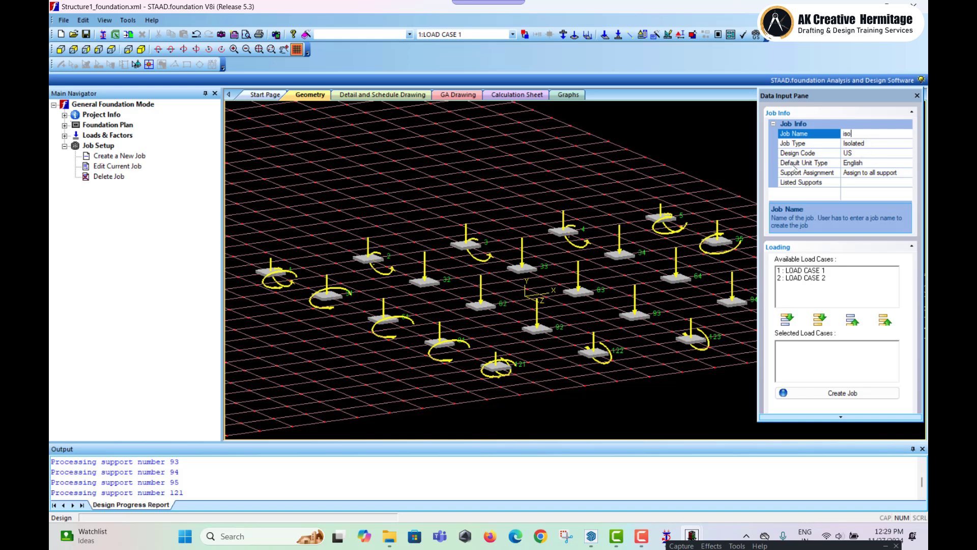
left_click(872, 145)
left_click(908, 144)
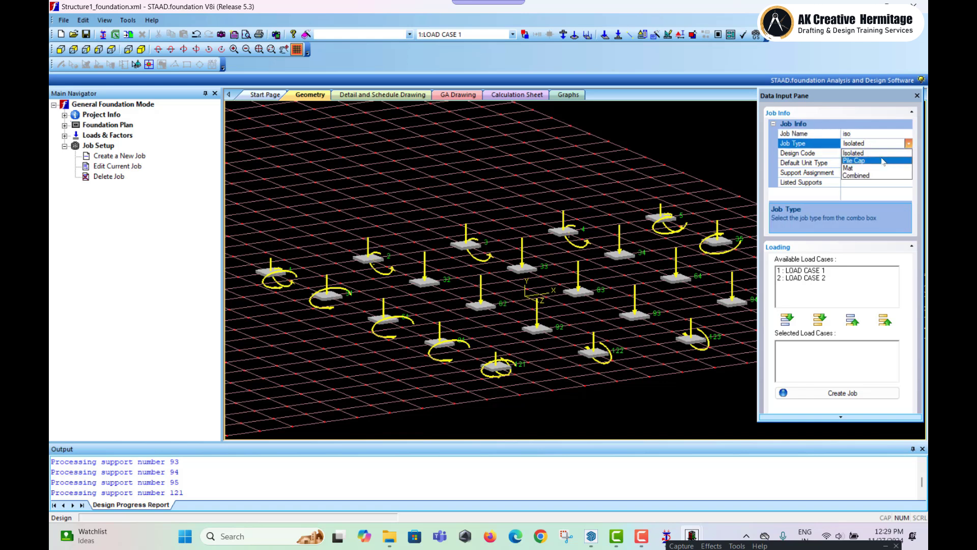
left_click(866, 157)
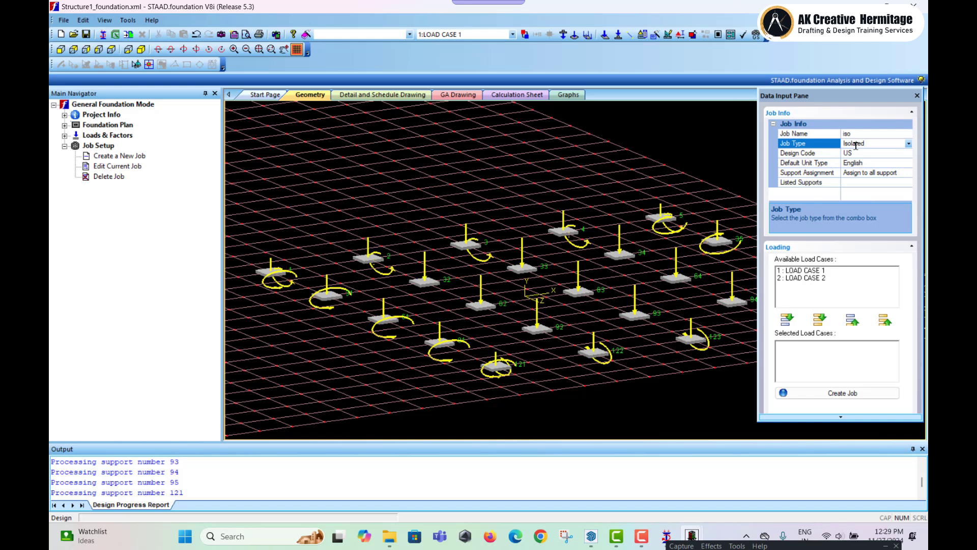
Step: Set the job's design code to Indian and its default unit type to SI
left_click(884, 156)
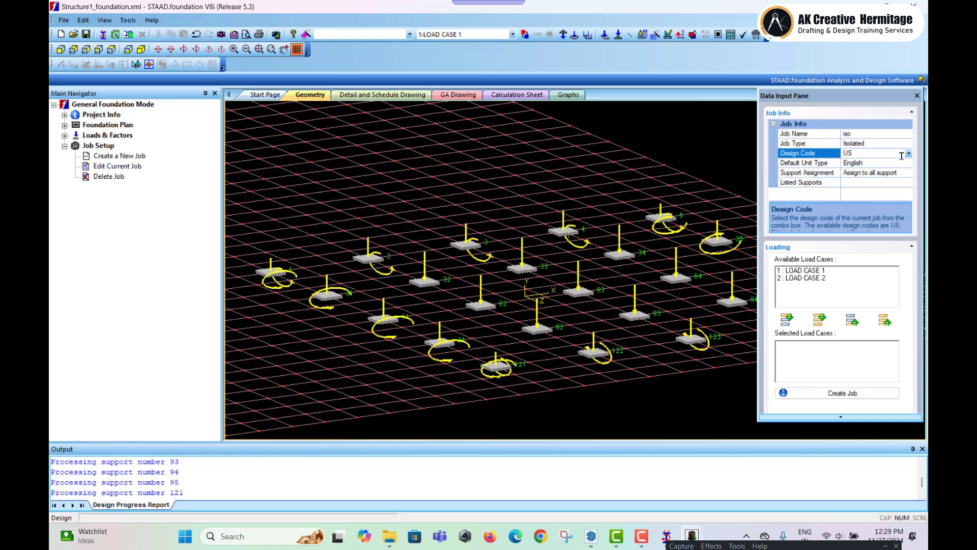
left_click(908, 153)
left_click(860, 177)
left_click(856, 164)
left_click(908, 163)
left_click(885, 180)
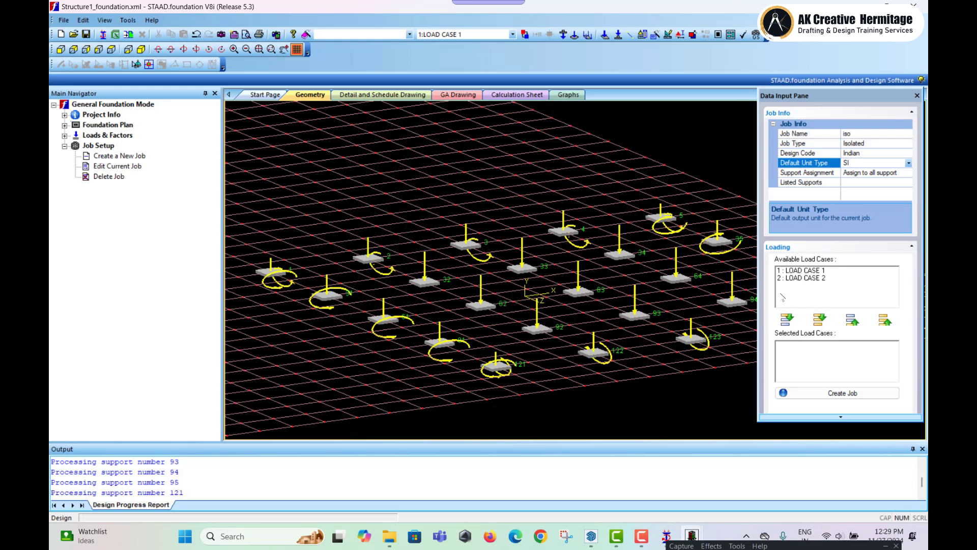
left_click(823, 323)
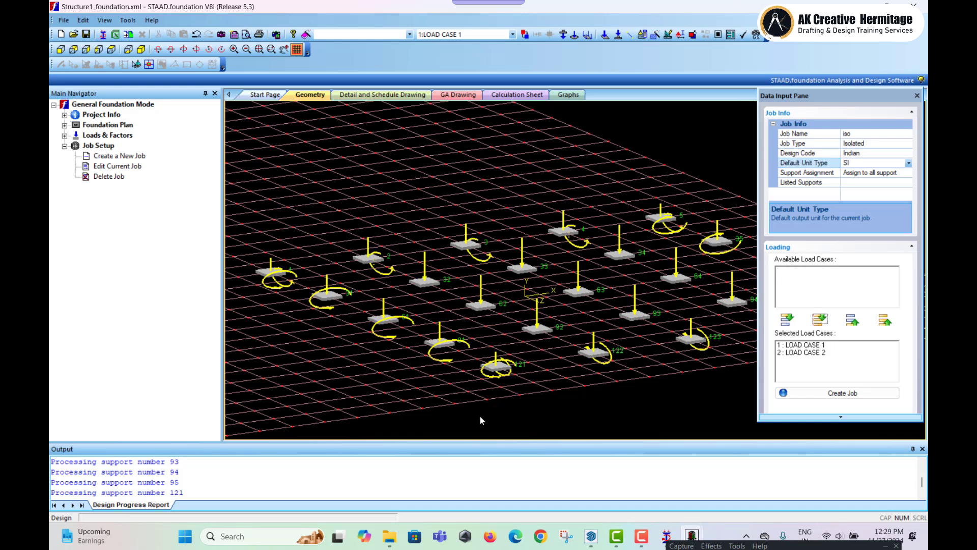
left_click(885, 320)
left_click(791, 271)
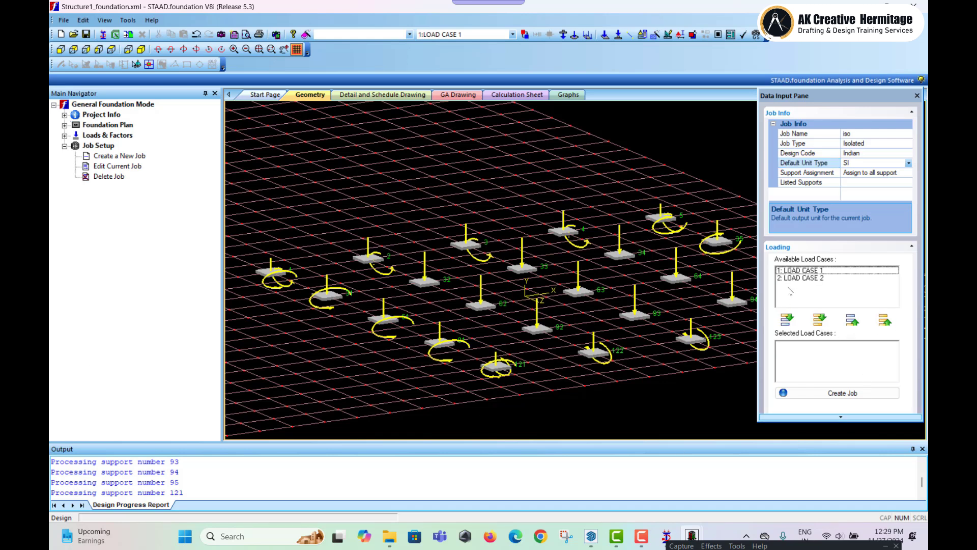
left_click(787, 320)
left_click(885, 320)
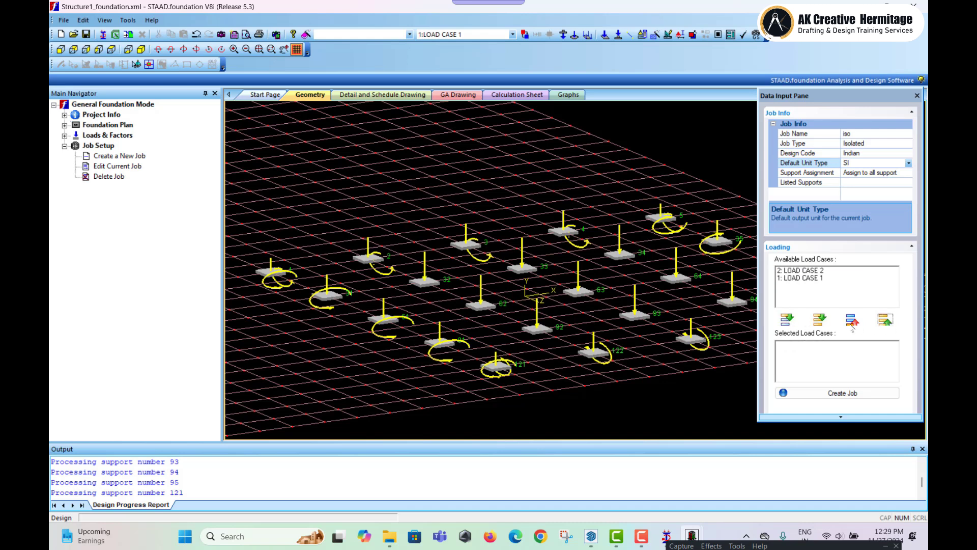
Step: Add all available load cases to the selected load cases and create the isolated footing job
left_click(820, 319)
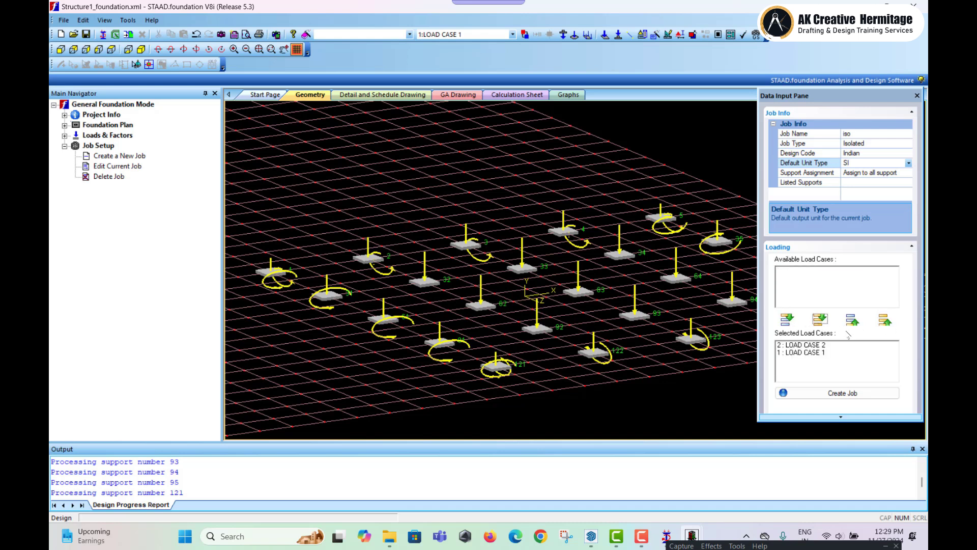
scroll(852, 352, "down", 1)
left_click(860, 390)
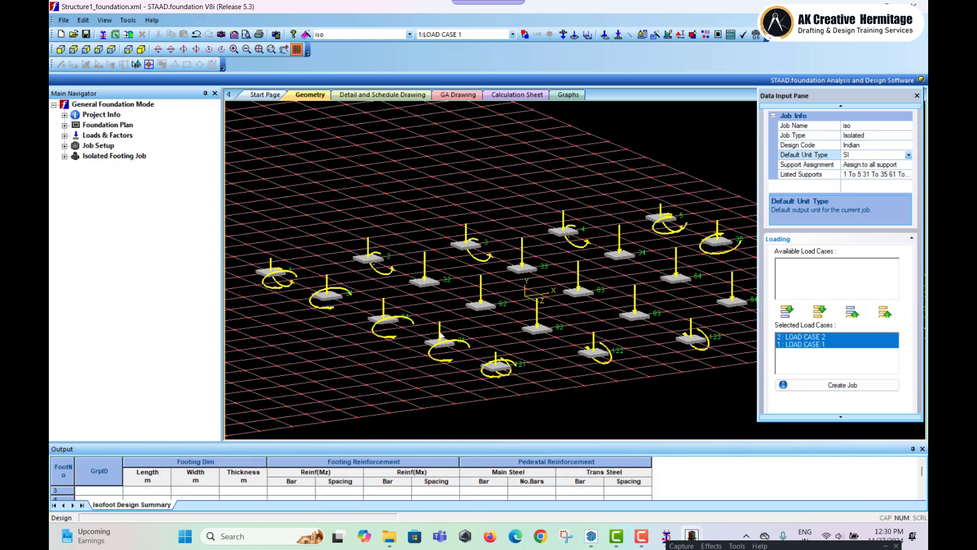
scroll(535, 291, "down", 5)
scroll(535, 292, "up", 2)
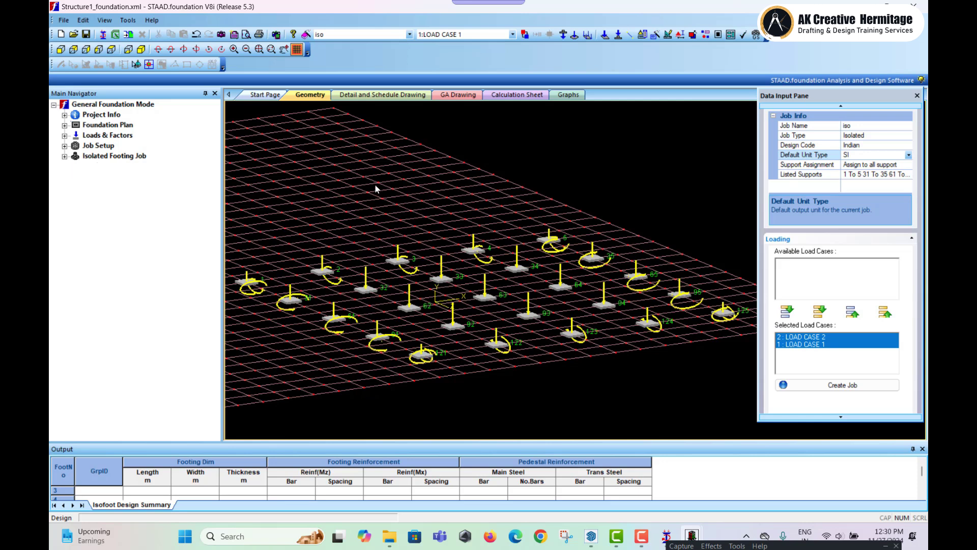
Step: Set the yield strength of steel to 500 N/mm2 in the isolated footing job's concrete and rebar parameters
left_click(64, 157)
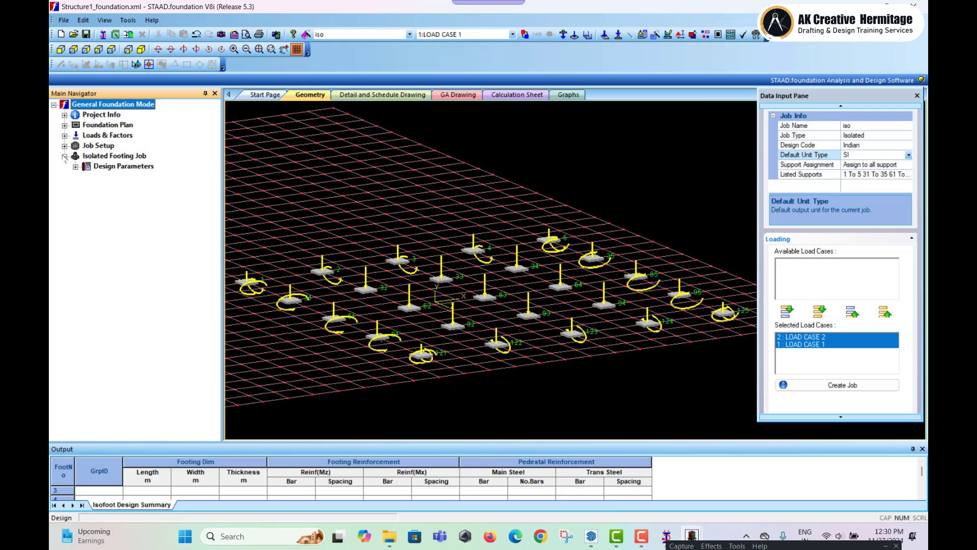
left_click(76, 167)
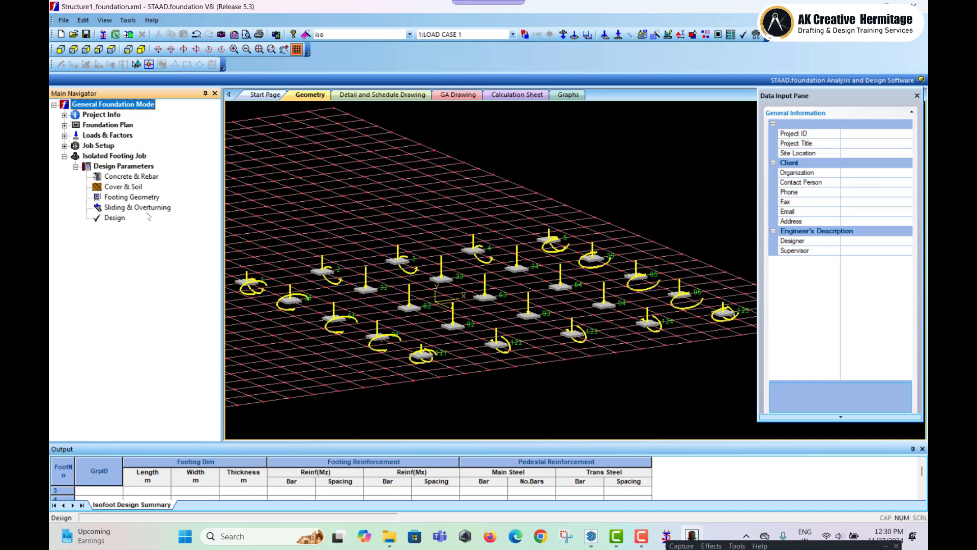
left_click(124, 178)
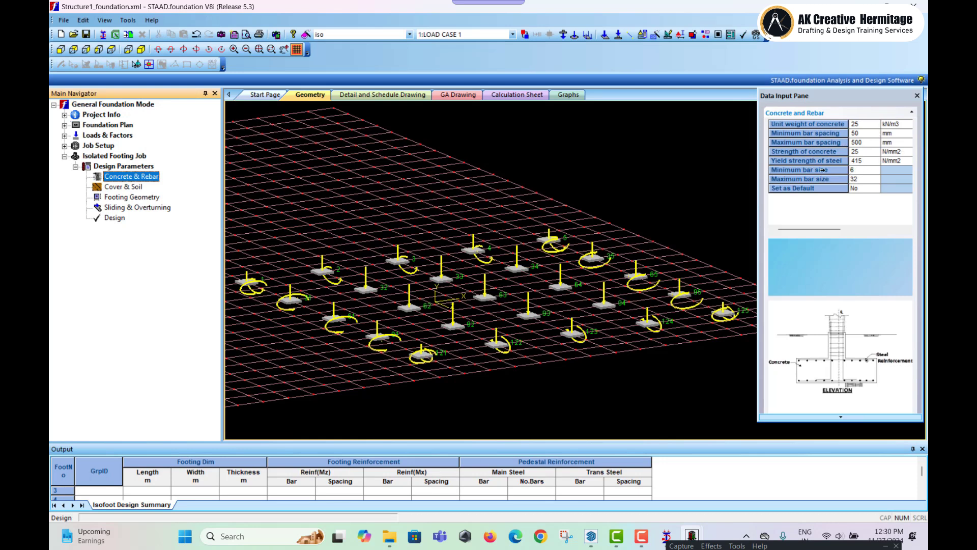
left_click(869, 169)
left_click(871, 168)
left_click(879, 162)
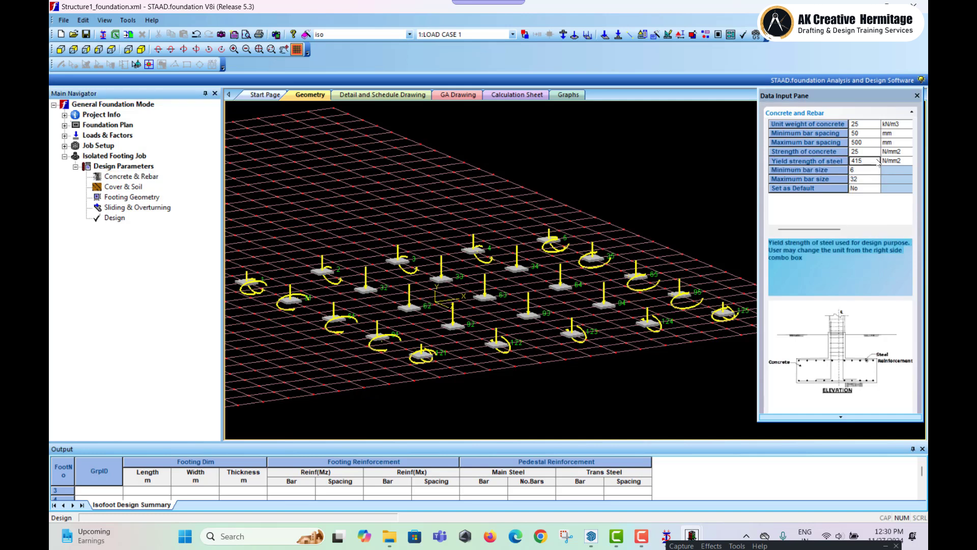
key("BackSpace")
key("BackSpace")
key("BackSpace")
type("500")
left_click(874, 170)
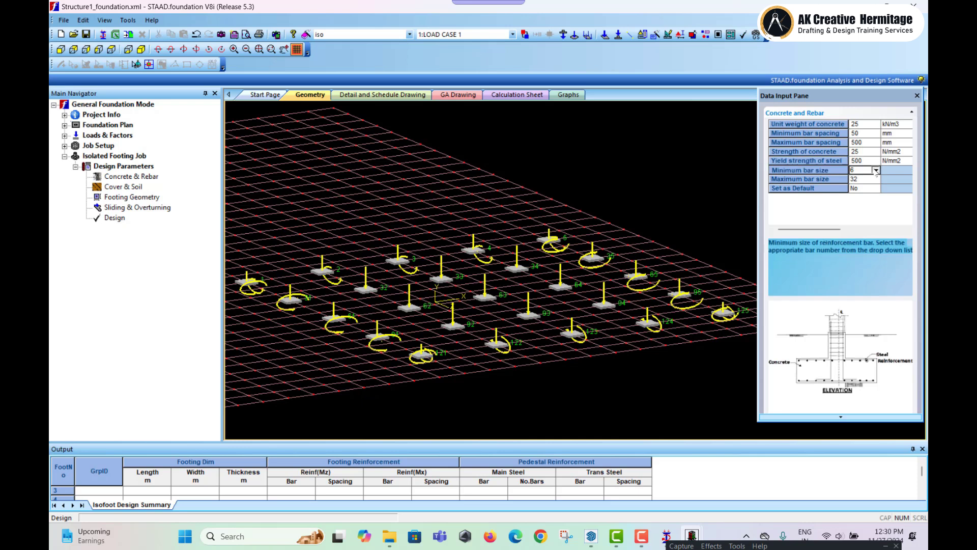
left_click(763, 224)
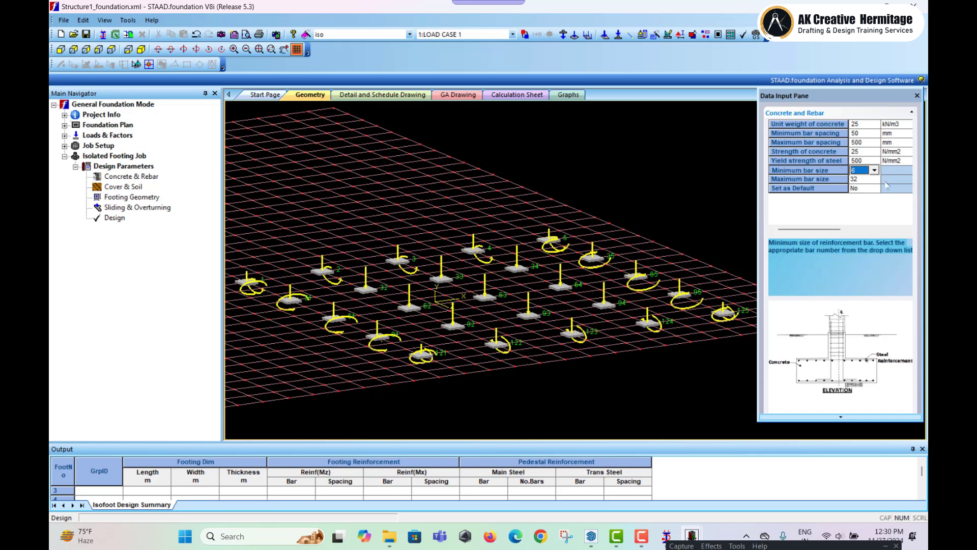
Step: Review the cover and soil parameters of the isolated footing job, including the soil type options
left_click(123, 187)
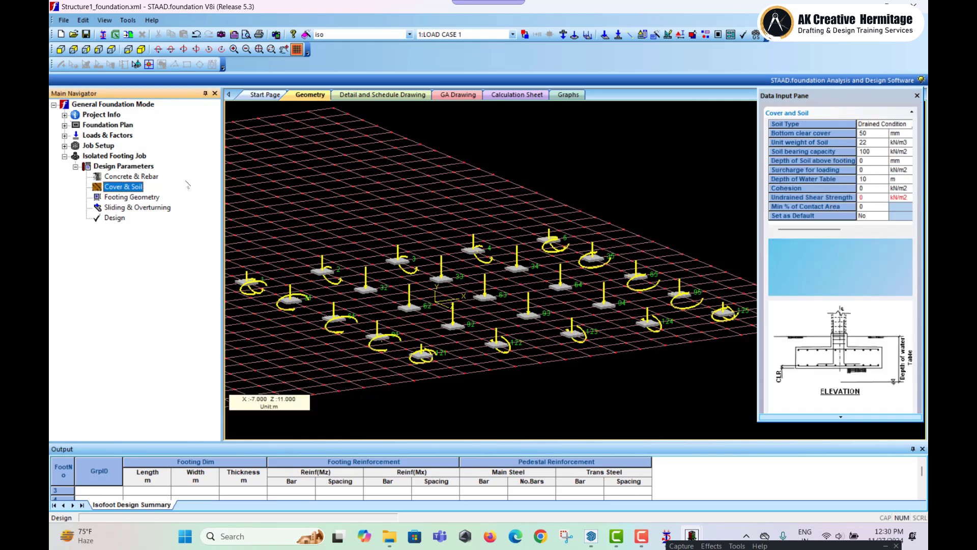
left_click(874, 127)
left_click(876, 126)
left_click(880, 154)
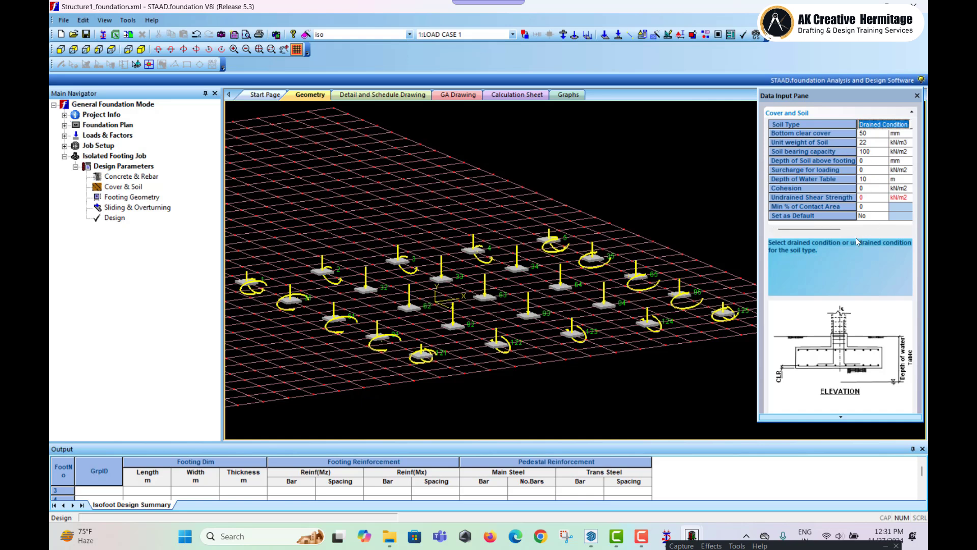
Step: Review the footing geometry parameters, including the available footing types and design types
left_click(119, 198)
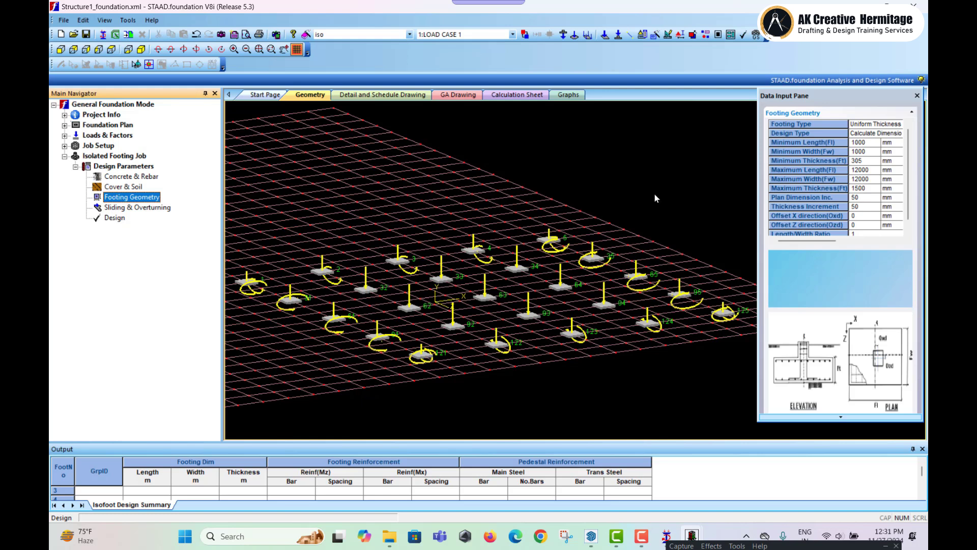
left_click(865, 124)
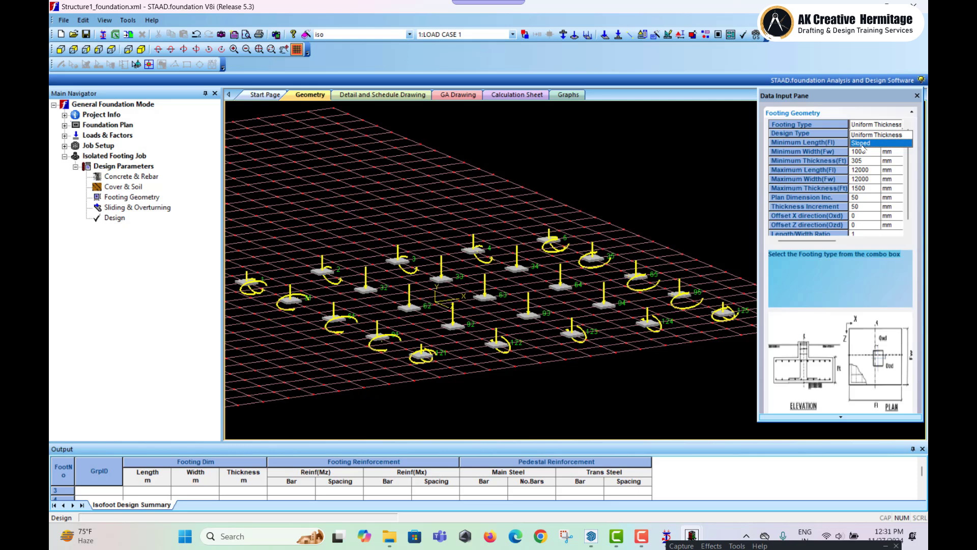
left_click(693, 154)
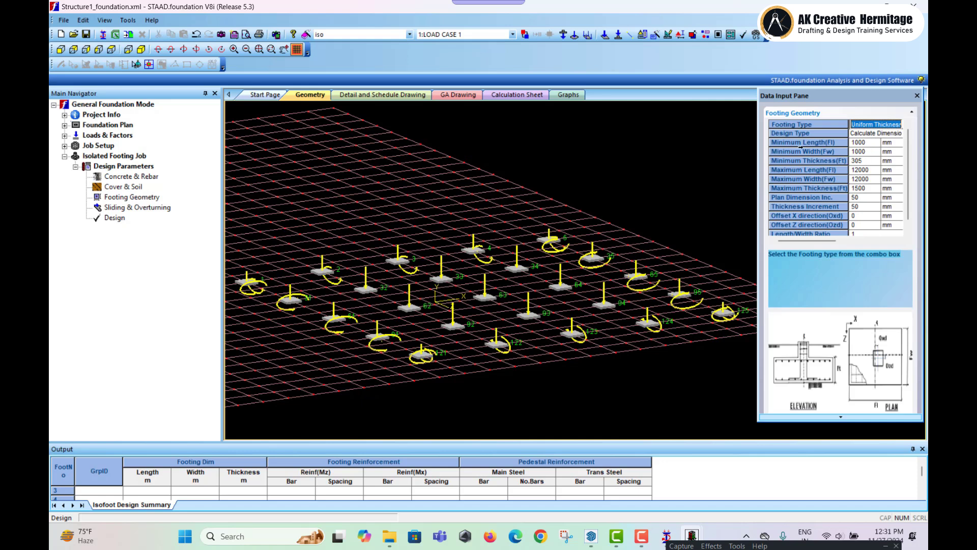
left_click(883, 134)
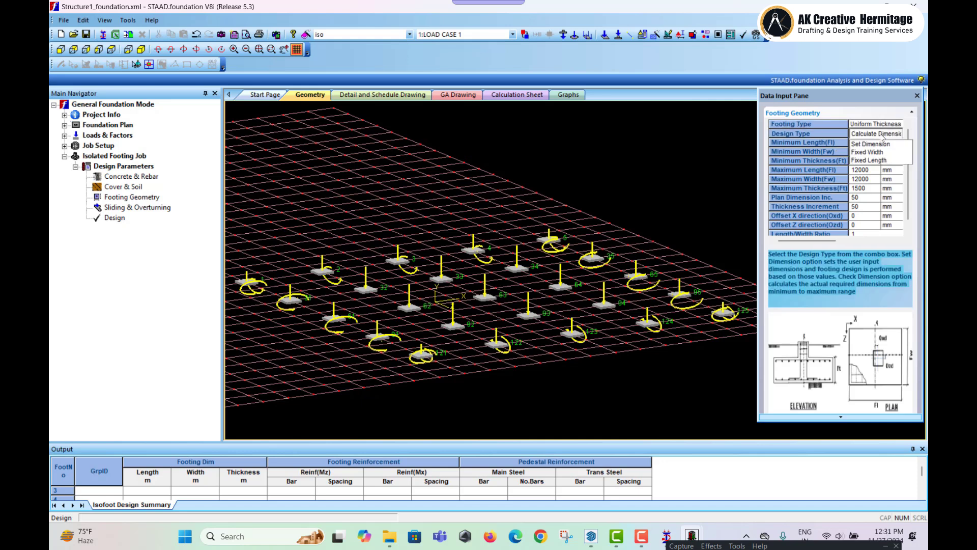
left_click(883, 136)
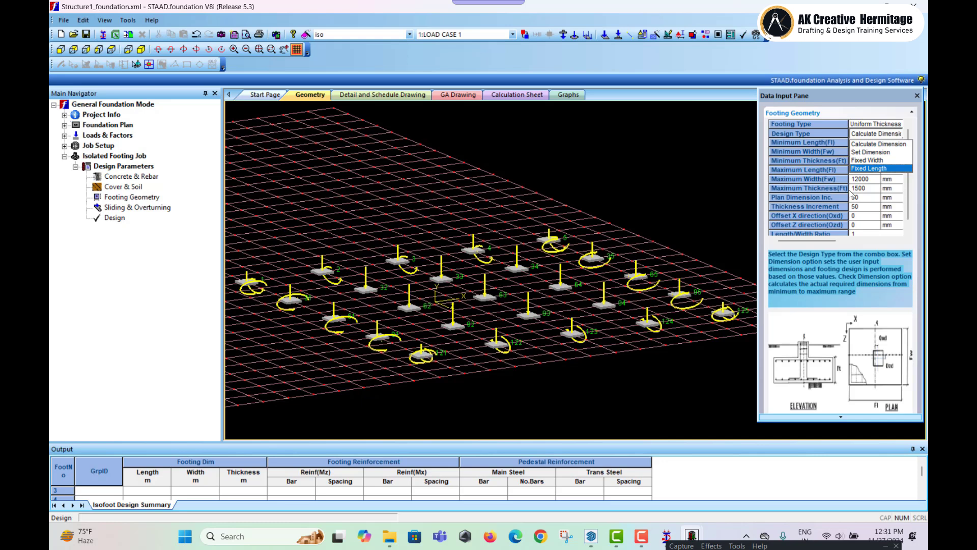
left_click(873, 194)
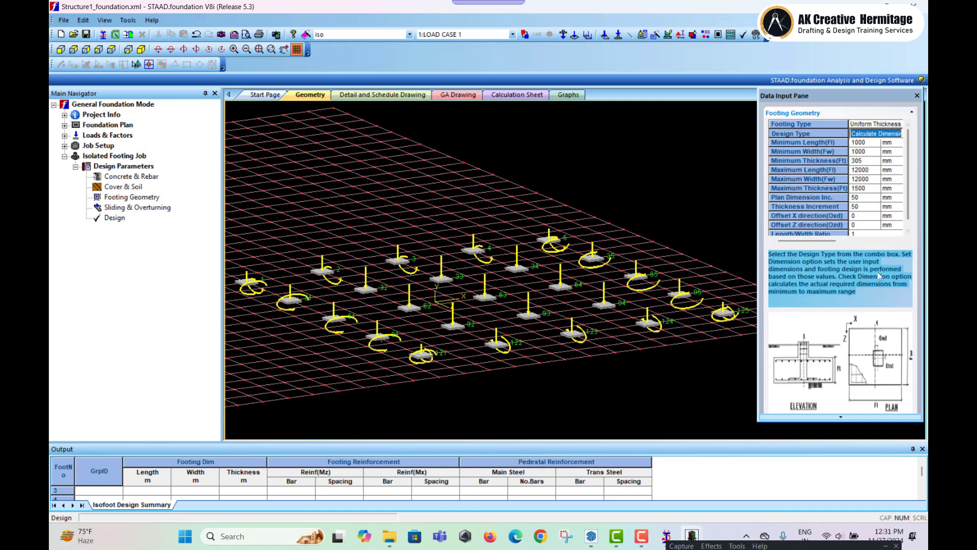
Step: Review the factors of safety against sliding and overturning for the isolated footings
left_click(128, 205)
left_click(128, 205)
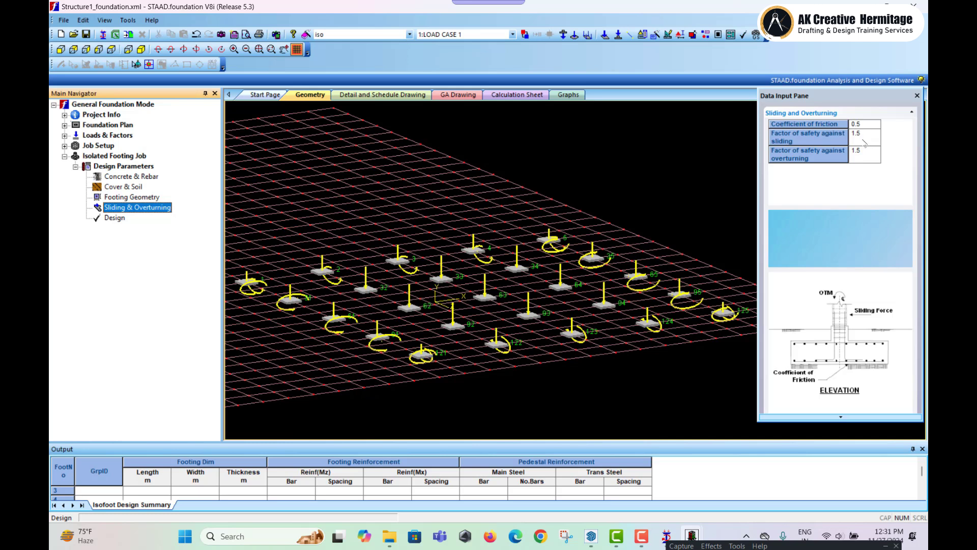
left_click(872, 136)
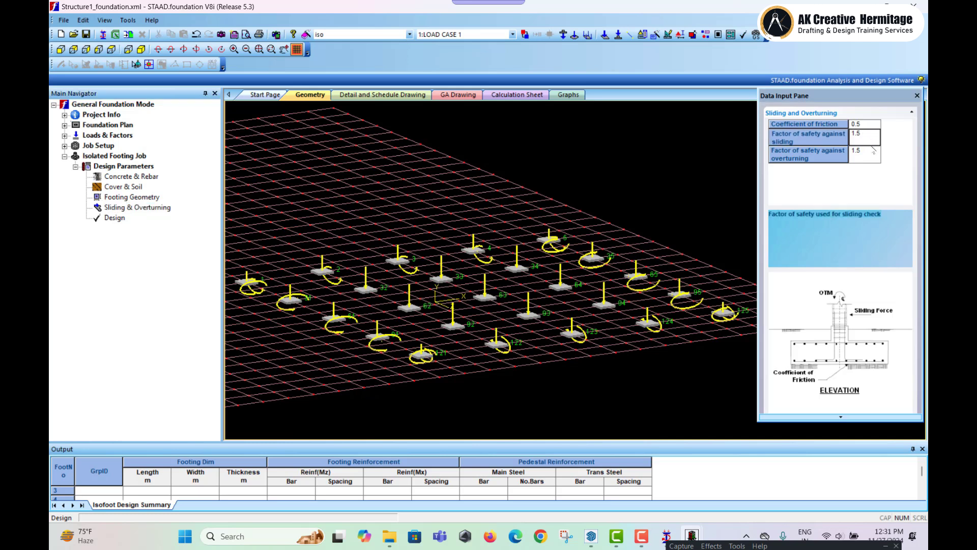
left_click(872, 160)
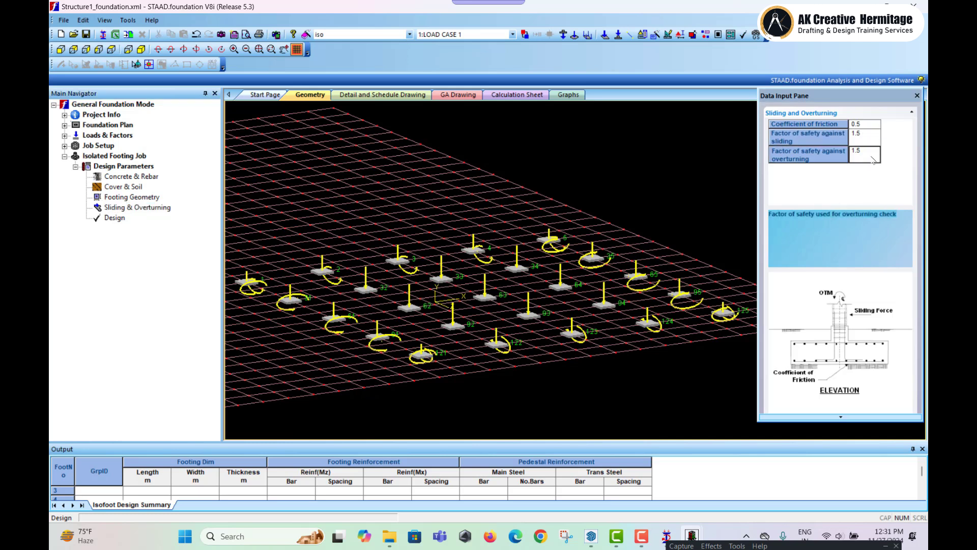
Step: Run the isolated footing design and review the footing list and foundation geometry table in the calculation sheet
left_click(116, 218)
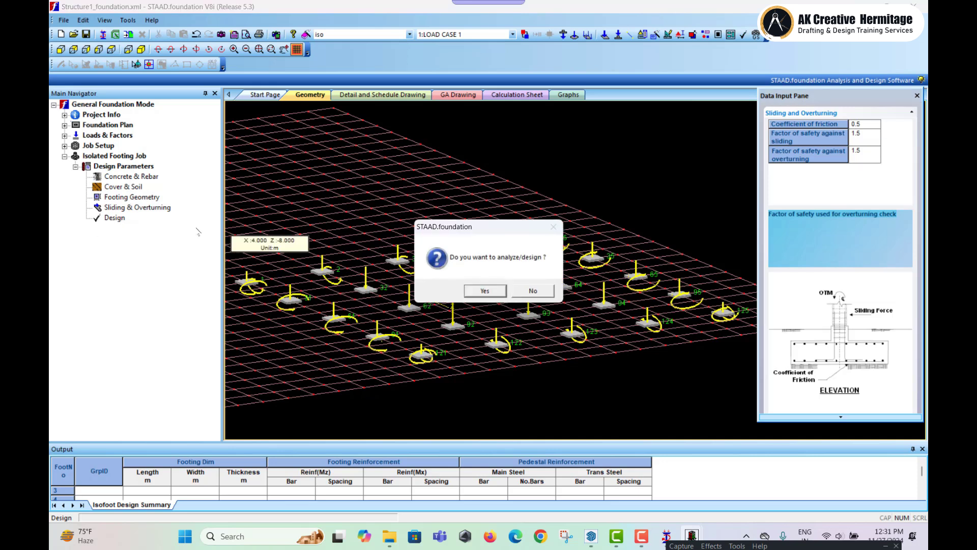
left_click(471, 297)
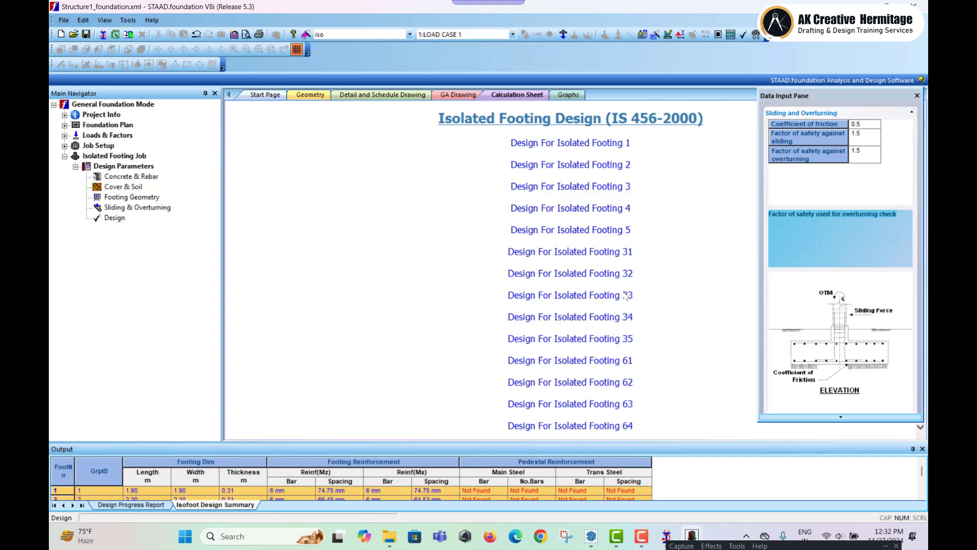
scroll(532, 224, "down", 5)
scroll(532, 224, "up", 5)
scroll(627, 292, "down", 1)
scroll(627, 293, "down", 20)
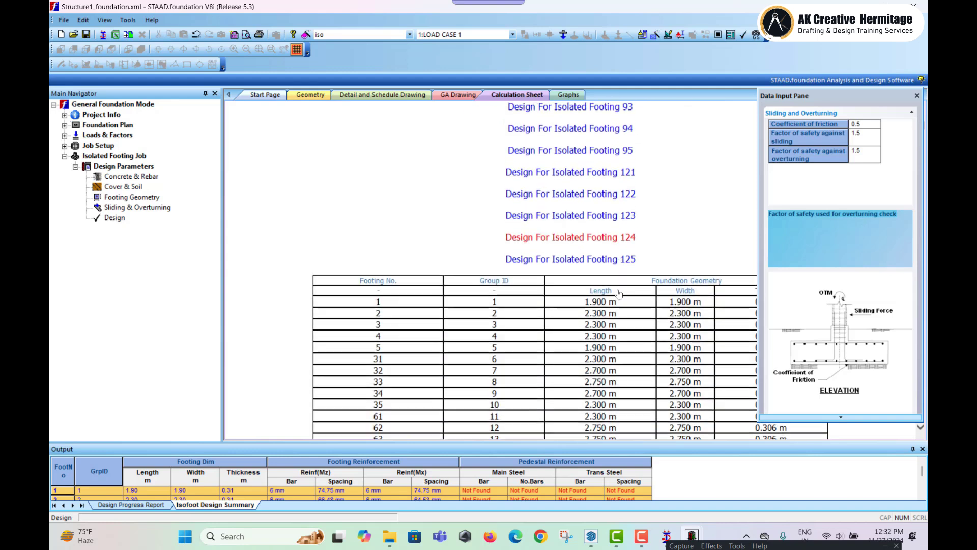
Step: Skim the calculation sheet through the stability and shear checks, and return to the list of footing designs
scroll(620, 298, "down", 20)
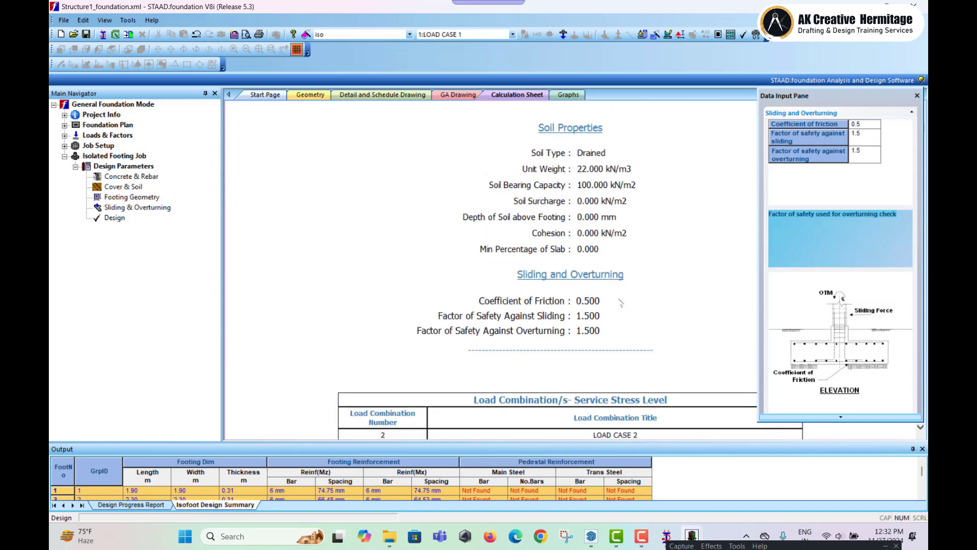
scroll(655, 322, "down", 20)
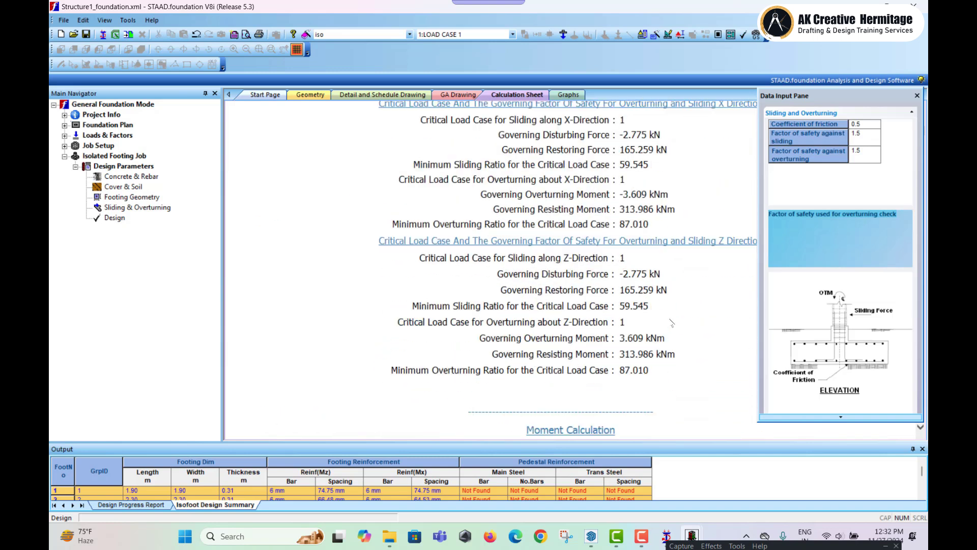
scroll(691, 332, "down", 8)
scroll(692, 331, "up", 10)
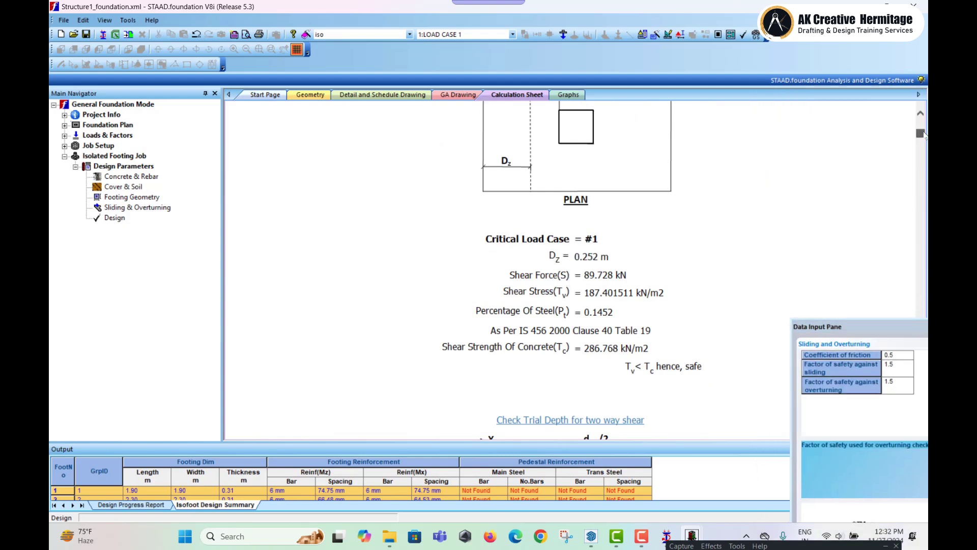
left_click_drag(921, 134, 920, 124)
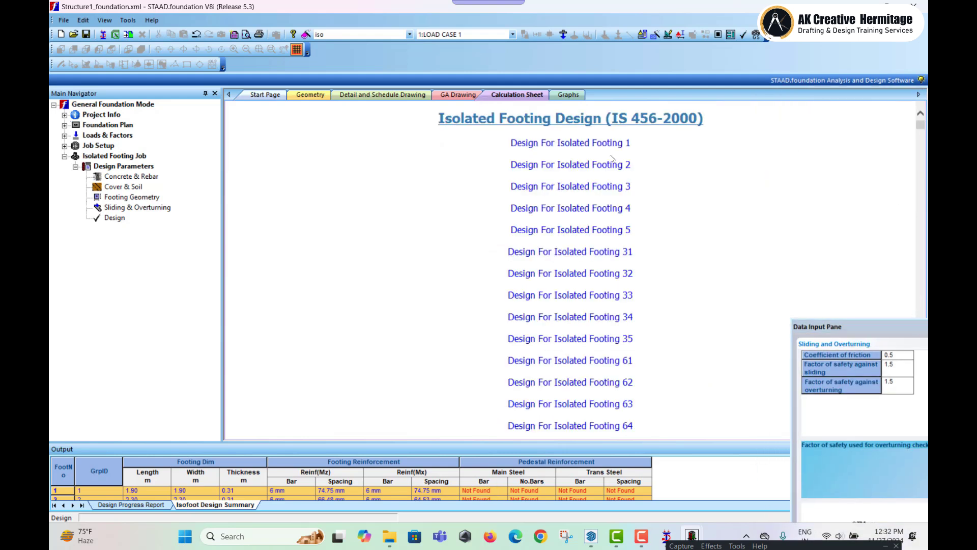
Step: Review the input values for isolated footing 1, from footing geometry and column dimensions to concrete, soil, sliding and overturning parameters
left_click(585, 149)
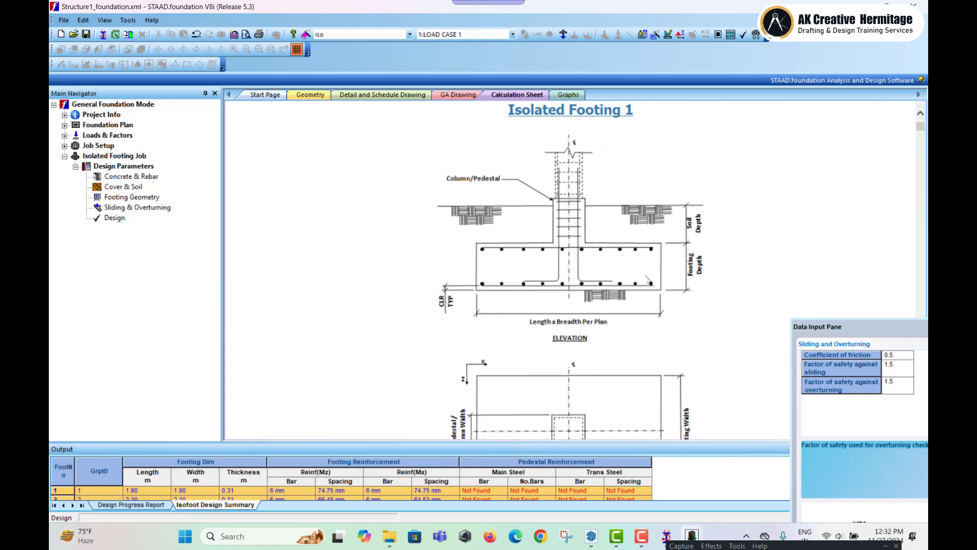
scroll(599, 351, "down", 6)
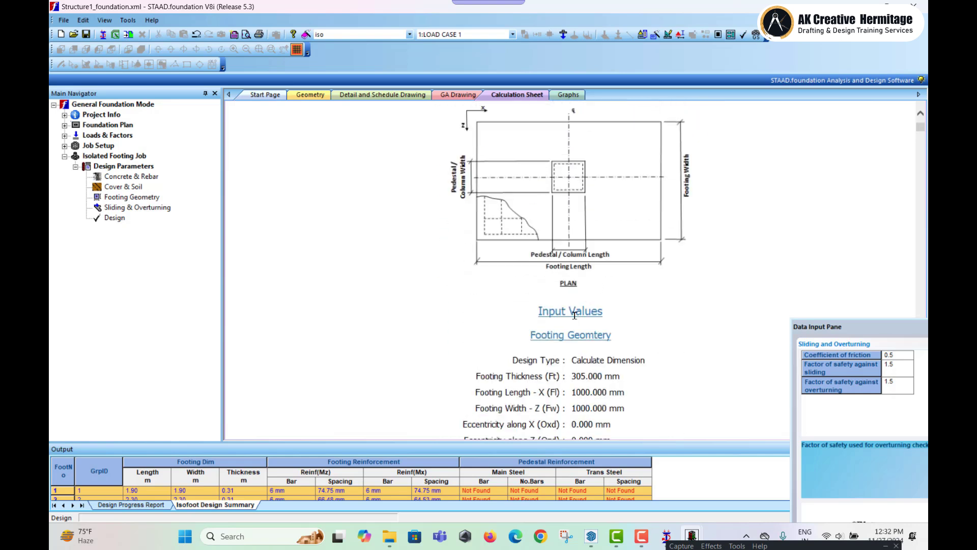
scroll(575, 315, "down", 3)
scroll(591, 279, "down", 2)
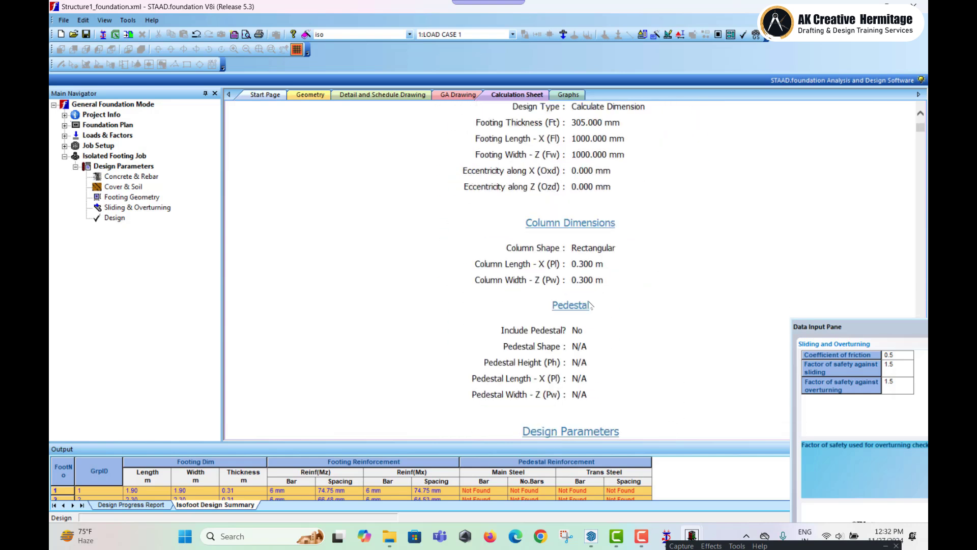
scroll(511, 239, "down", 2)
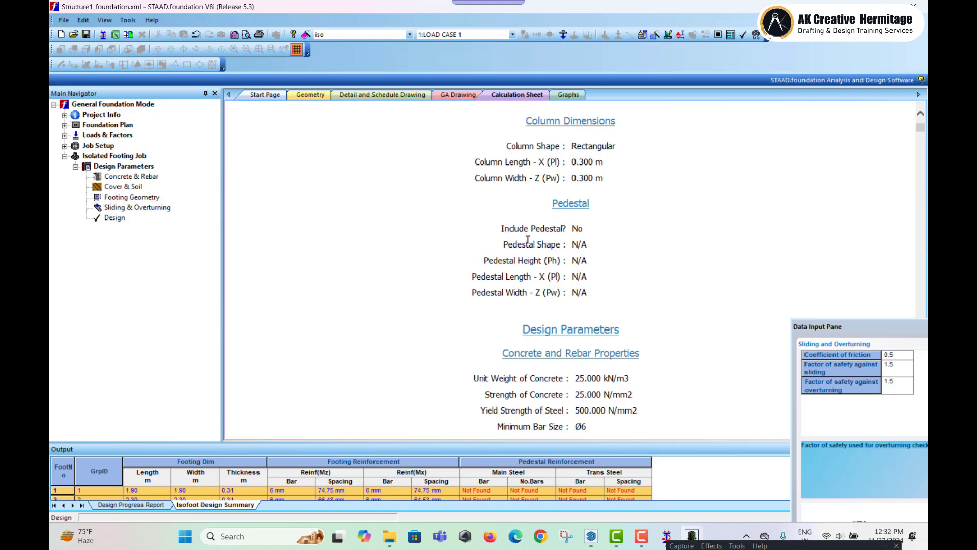
scroll(518, 247, "down", 2)
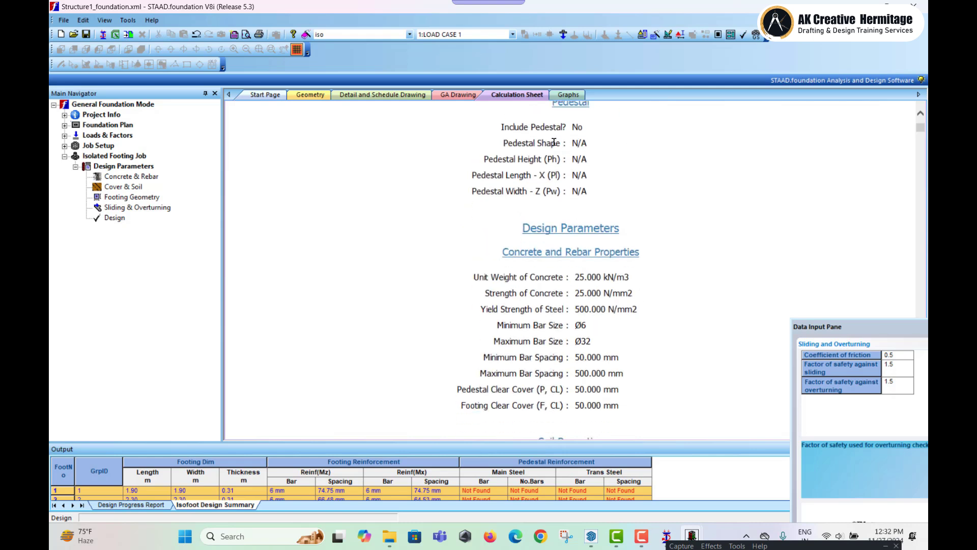
scroll(541, 188, "down", 2)
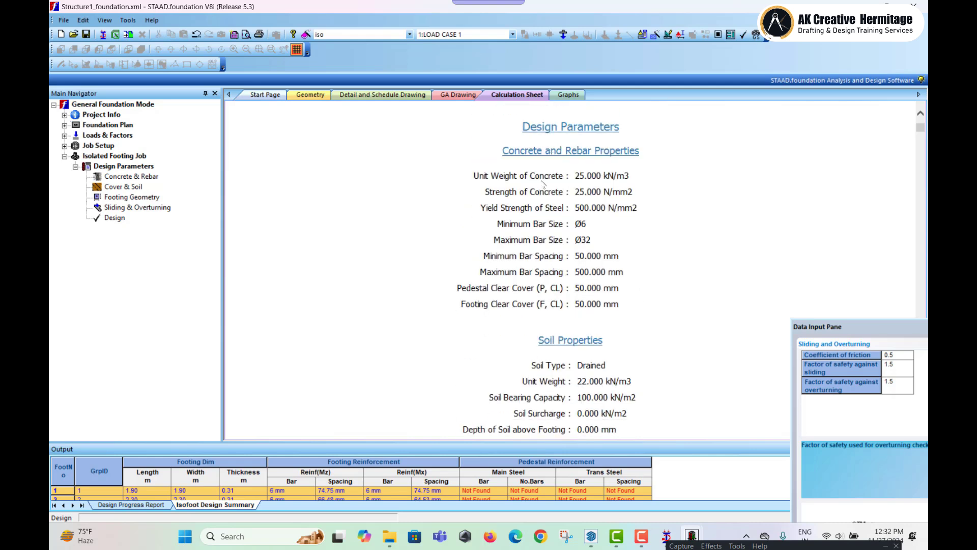
scroll(555, 343, "down", 3)
scroll(601, 314, "down", 3)
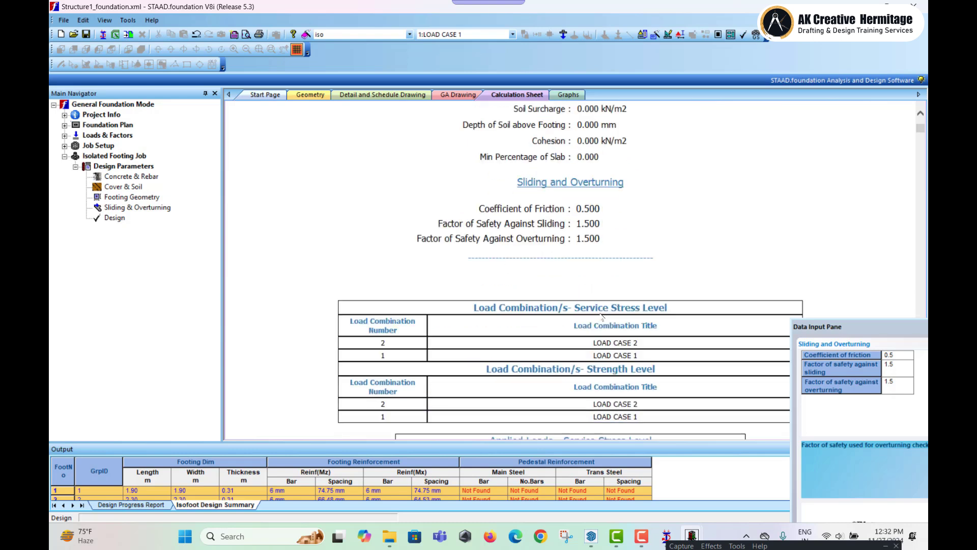
Step: Examine footing 1's applied loads, final footing size, corner pressures and stability checks in the calculation sheet
scroll(600, 289, "down", 5)
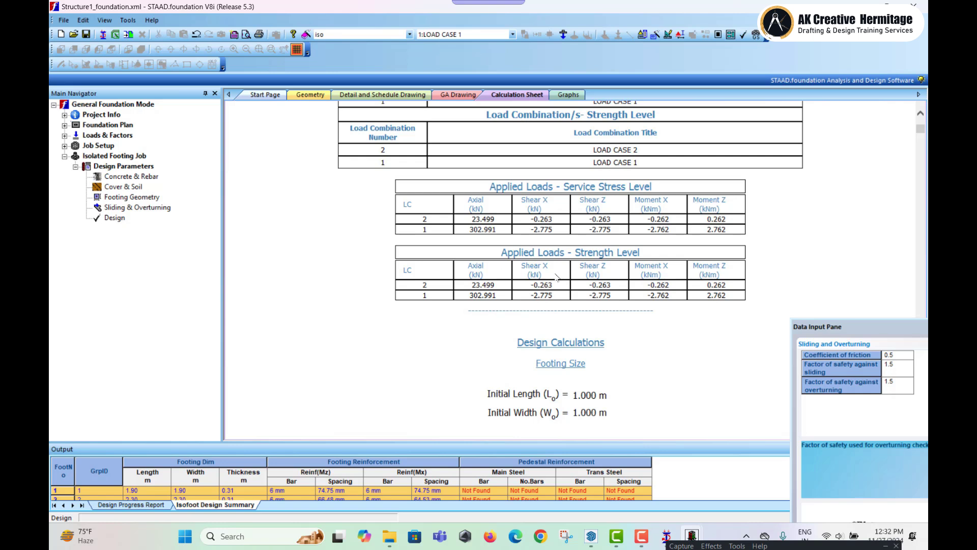
scroll(613, 190, "down", 5)
scroll(613, 189, "down", 10)
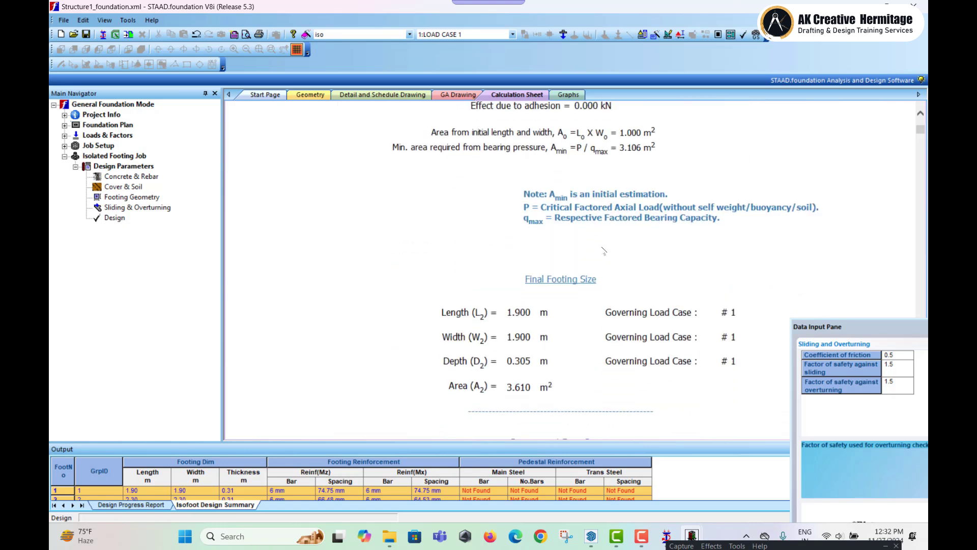
scroll(604, 255, "down", 6)
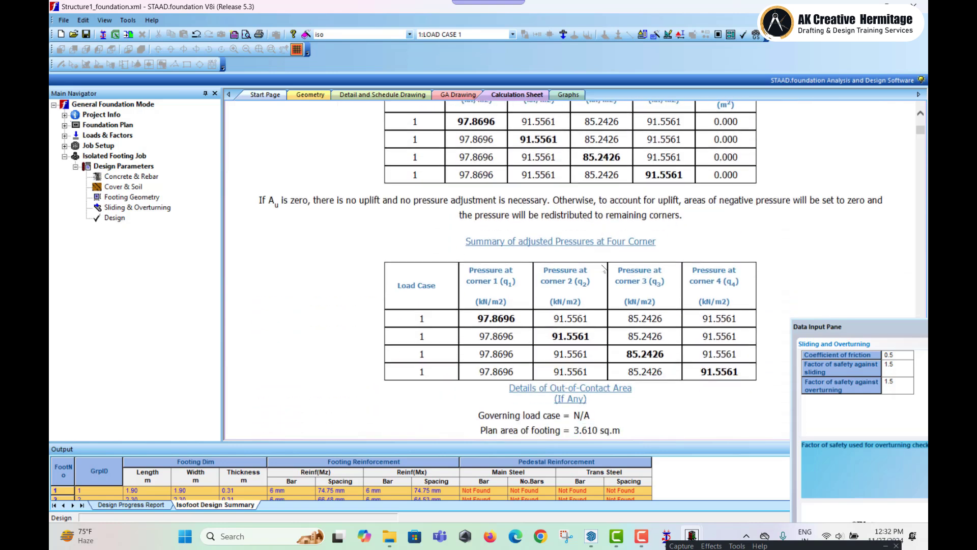
scroll(505, 330, "up", 1)
scroll(505, 334, "up", 1)
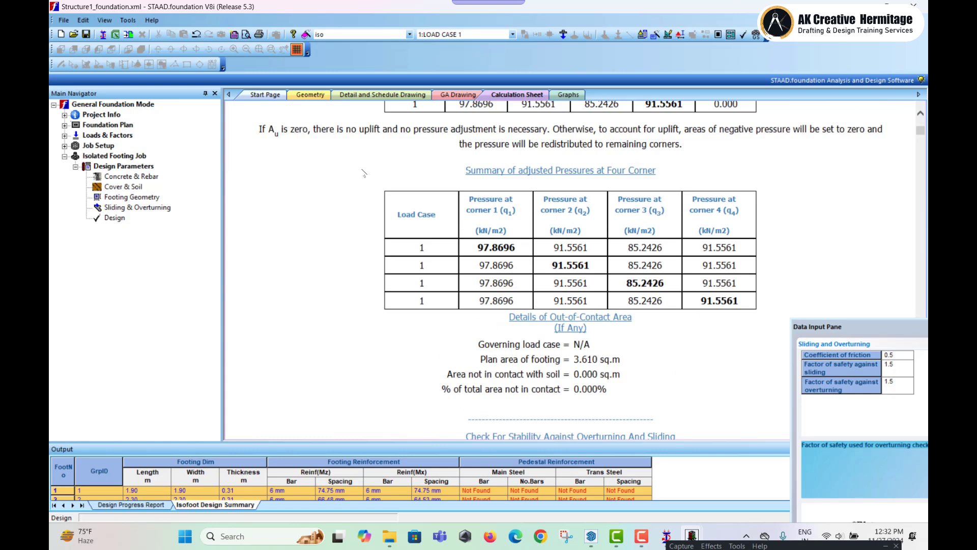
scroll(350, 326, "down", 5)
scroll(350, 326, "down", 5)
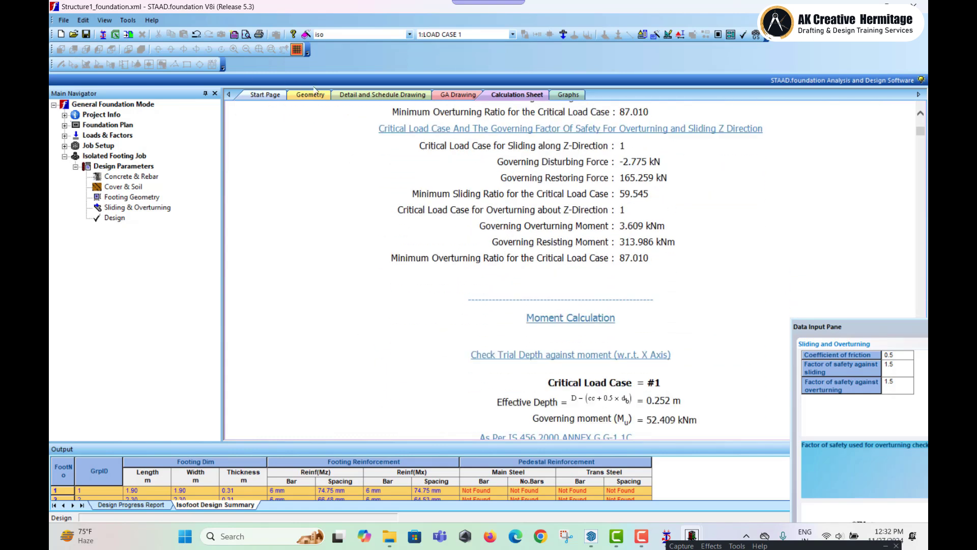
Step: Show the detail drawing of footing 1 and examine its plan dimensions and bottom reinforcement
left_click(347, 97)
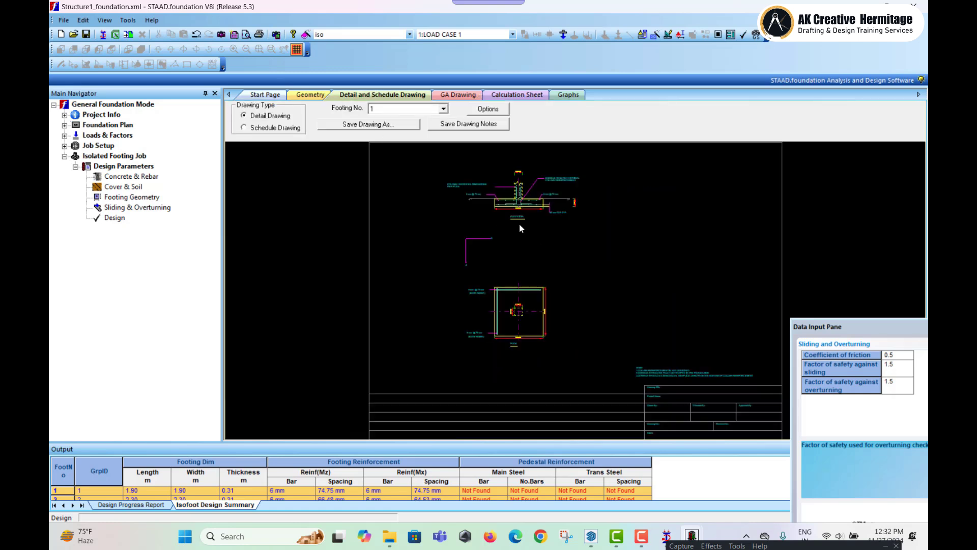
left_click(531, 292)
scroll(503, 329, "down", 4)
scroll(507, 328, "up", 5)
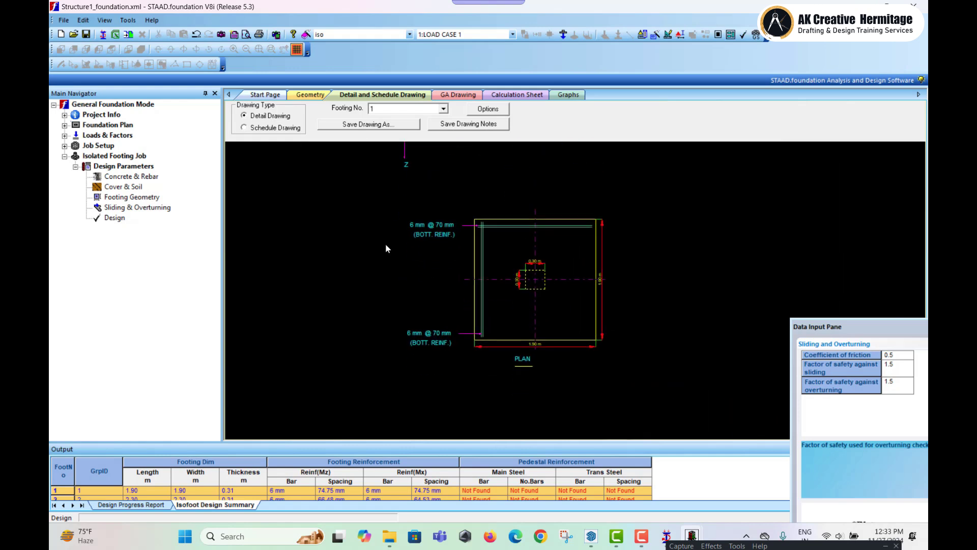
middle_click_drag(578, 260, 600, 264)
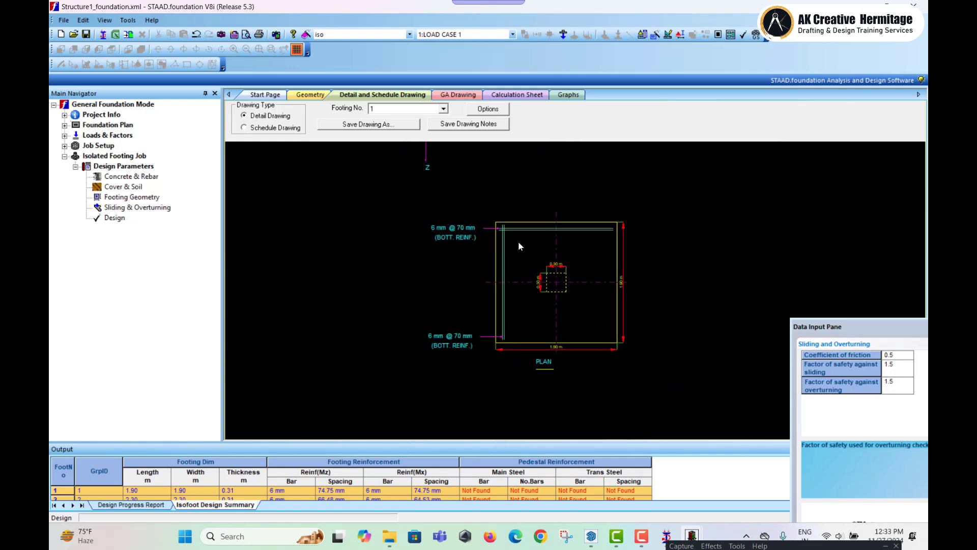
middle_click_drag(519, 242, 527, 248)
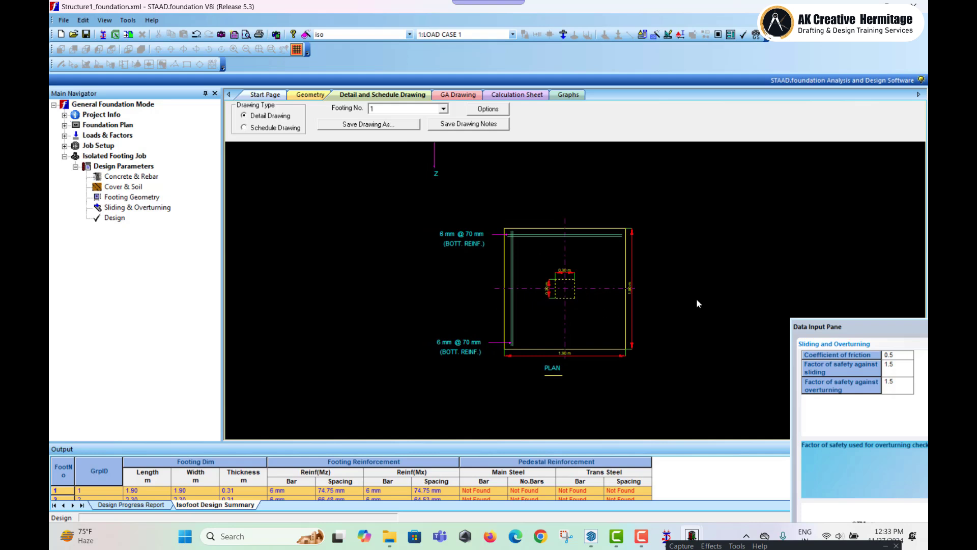
scroll(579, 292, "up", 1)
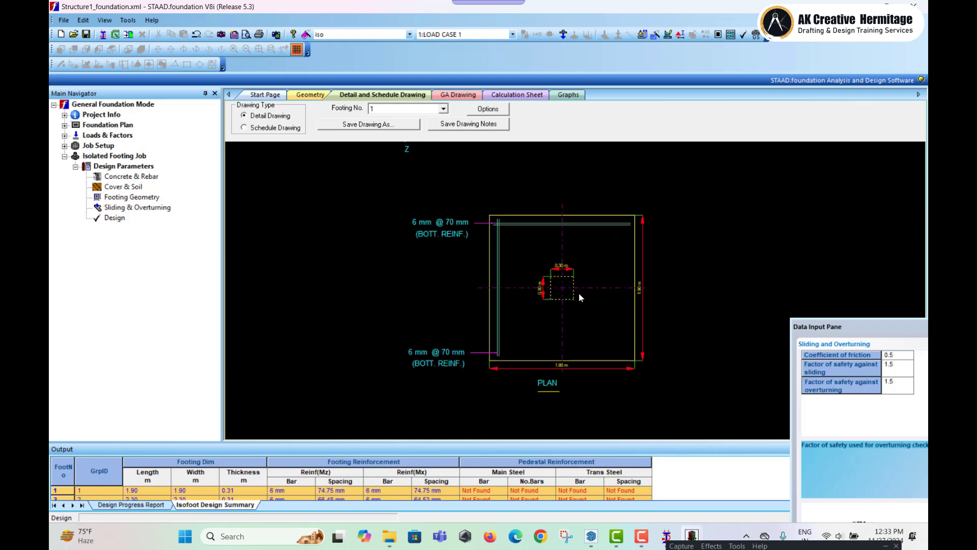
Step: Examine the elevation of footing 1 in the detail drawing, including its dimensions, reinforcement, dowels and clear cover
middle_click_drag(533, 297, 548, 382)
middle_click_drag(571, 403, 581, 425)
middle_click_drag(624, 238, 617, 291)
scroll(617, 292, "up", 3)
middle_click_drag(545, 324, 578, 319)
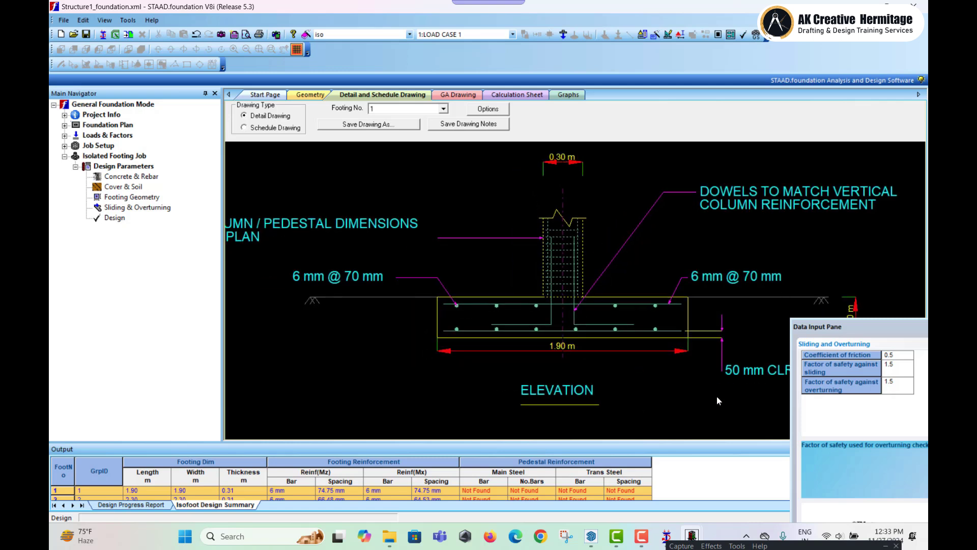
scroll(628, 319, "up", 2)
scroll(630, 328, "down", 3)
scroll(631, 330, "down", 1)
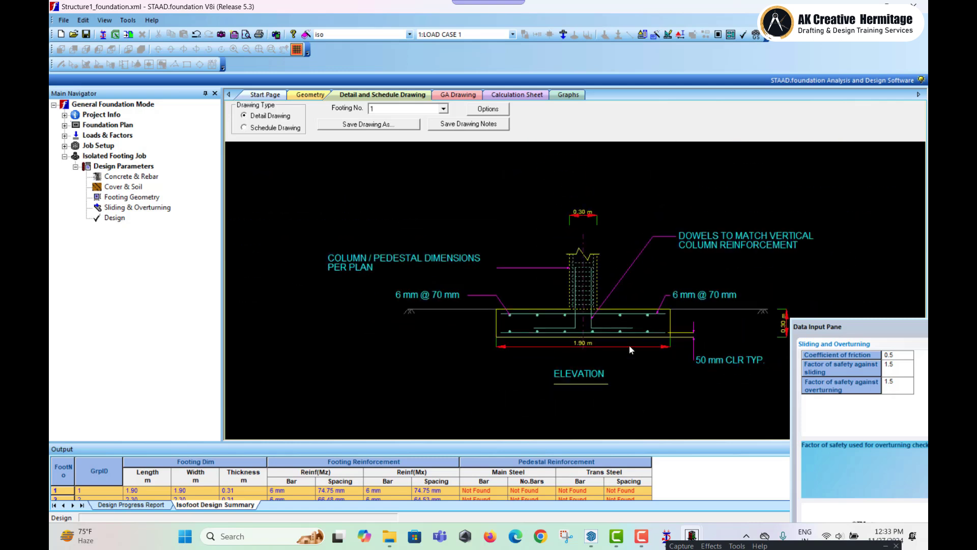
middle_click_drag(631, 330, 627, 290)
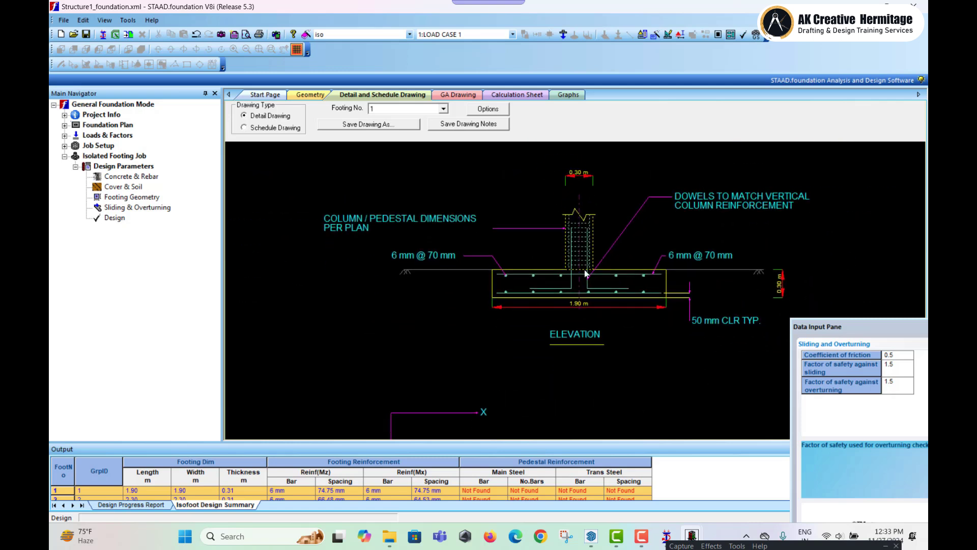
Step: Check the file options for saving the footing 1 detail drawing as an AutoCAD DWG, and leave without saving
left_click(363, 124)
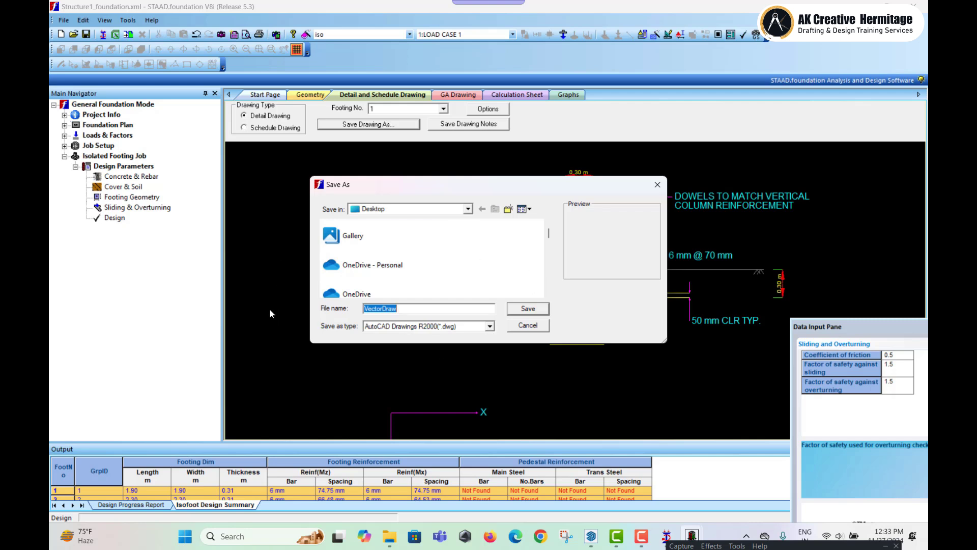
left_click(539, 328)
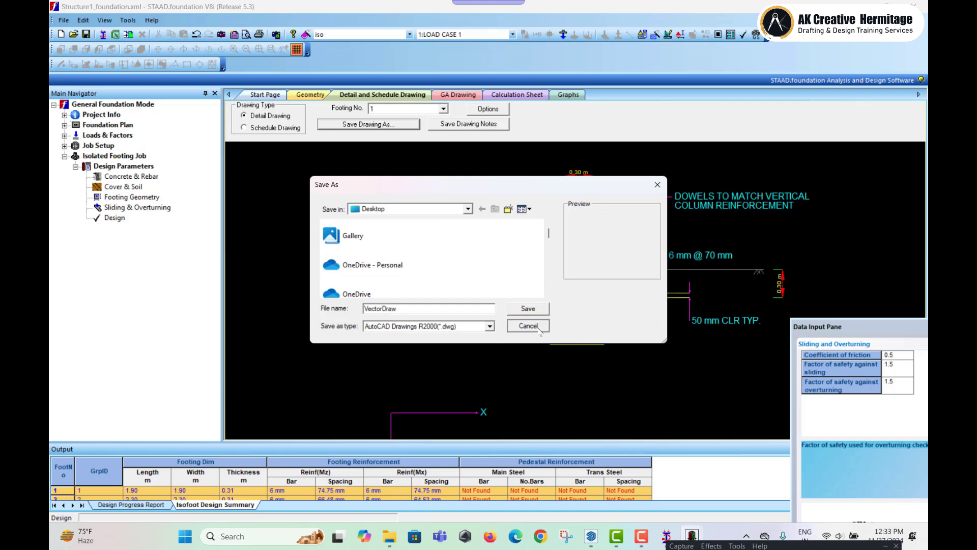
scroll(527, 331, "down", 2)
scroll(525, 328, "up", 2)
scroll(525, 328, "down", 1)
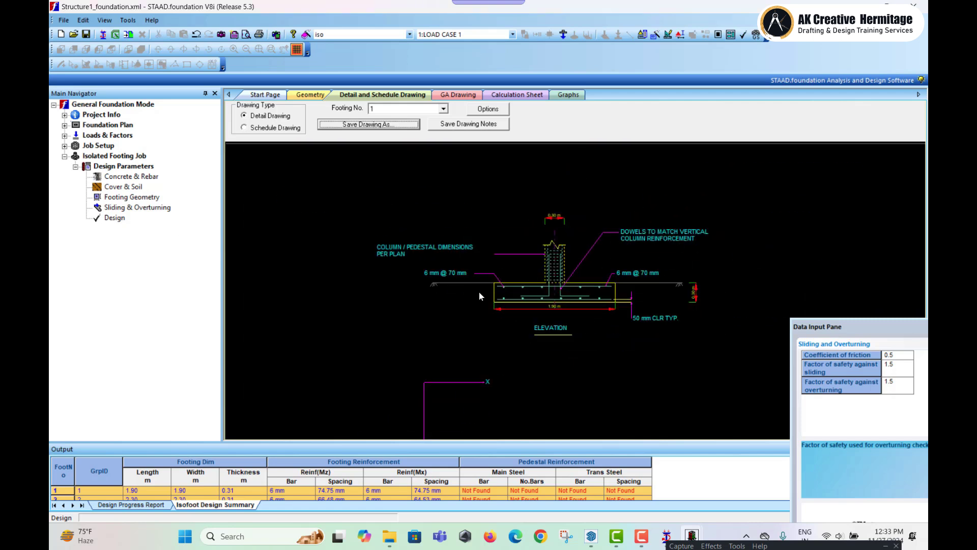
Step: Show the detail drawing of footing 2, followed by that of footing 32
left_click(443, 109)
left_click(379, 128)
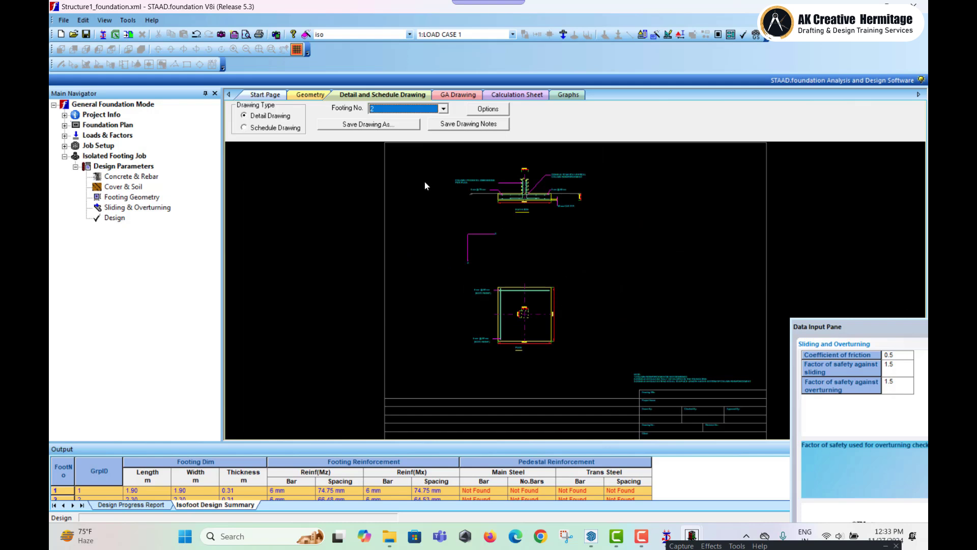
left_click(443, 108)
left_click(387, 148)
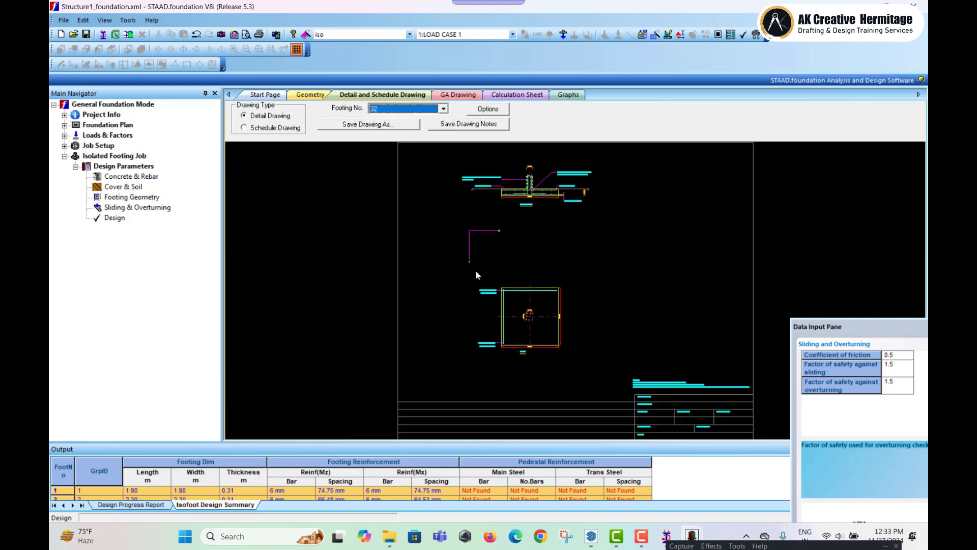
left_click(641, 264)
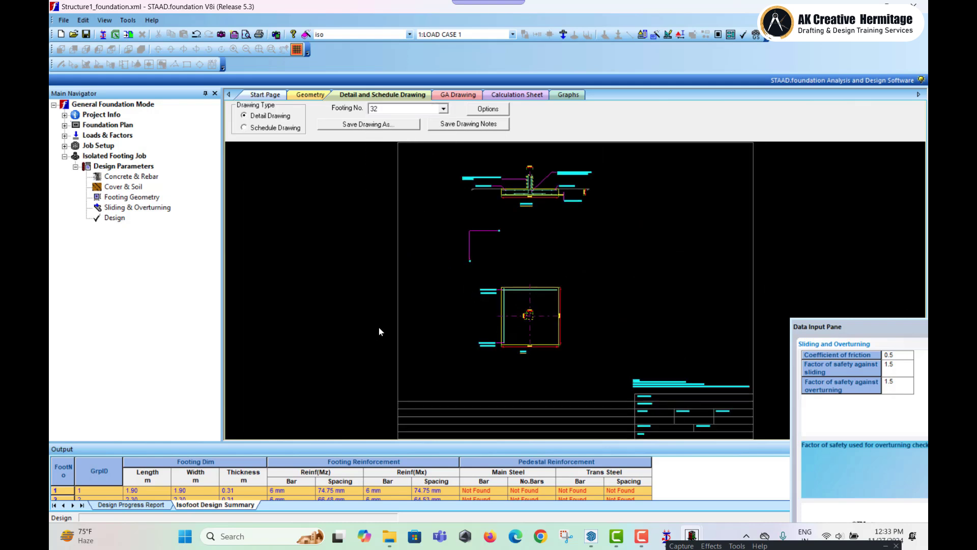
Step: Display the schedule drawing and review its column, foundation, cover and reinforcement entries for the footings
left_click(244, 127)
left_click(479, 231)
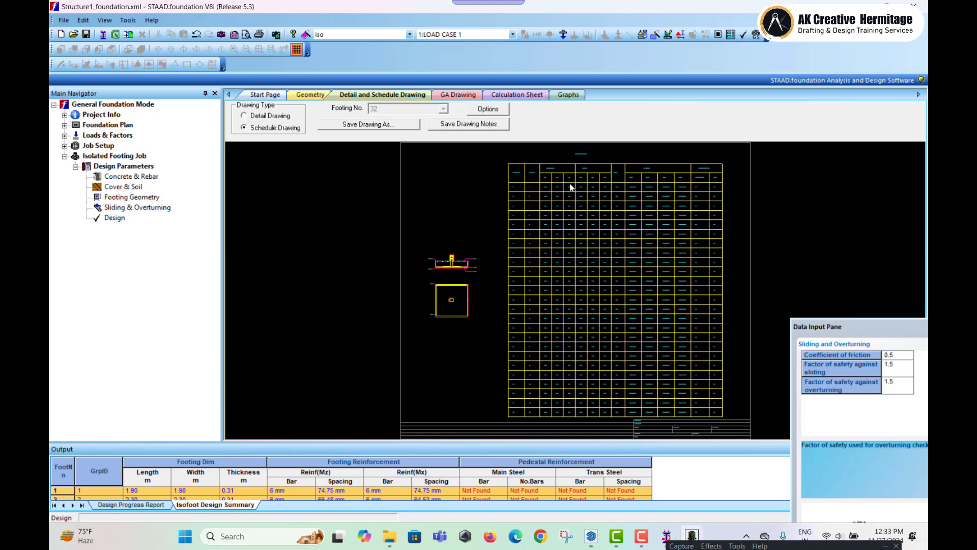
scroll(570, 191, "up", 3)
scroll(552, 286, "up", 4)
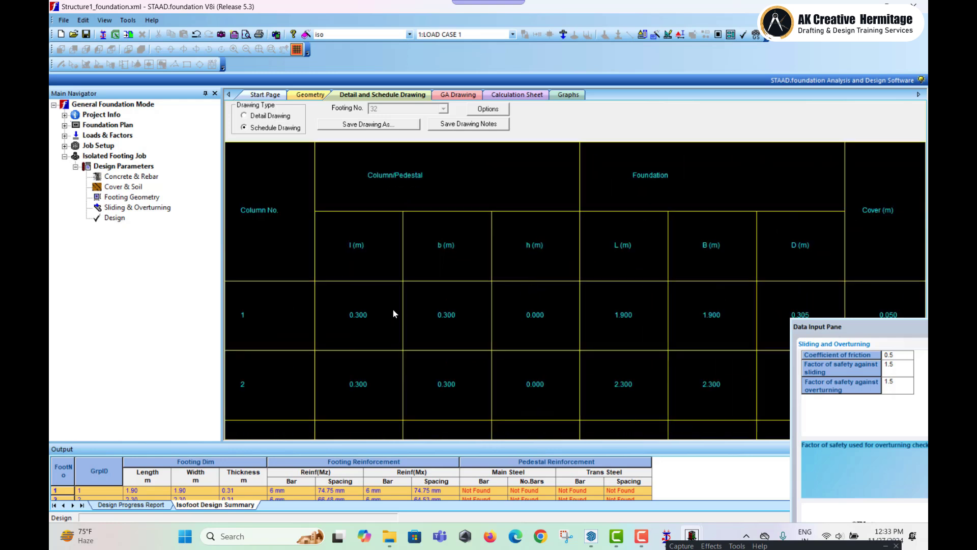
scroll(558, 250, "right", 5)
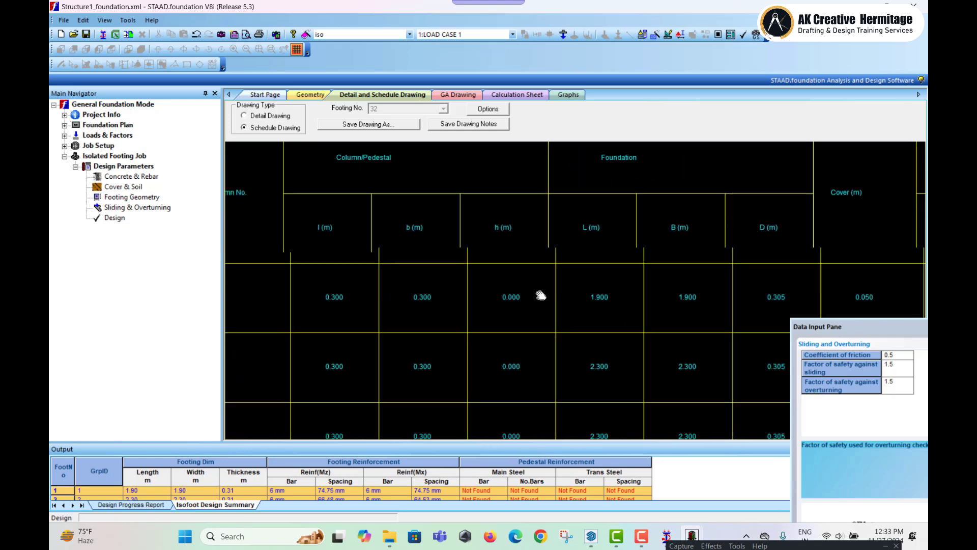
scroll(537, 302, "down", 3)
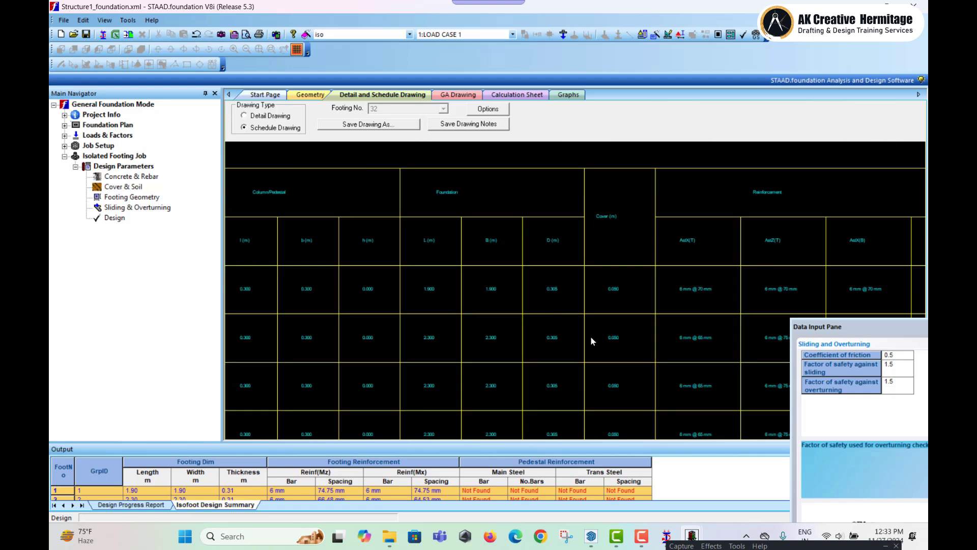
middle_click_drag(440, 335, 415, 315)
middle_click_drag(712, 265, 572, 266)
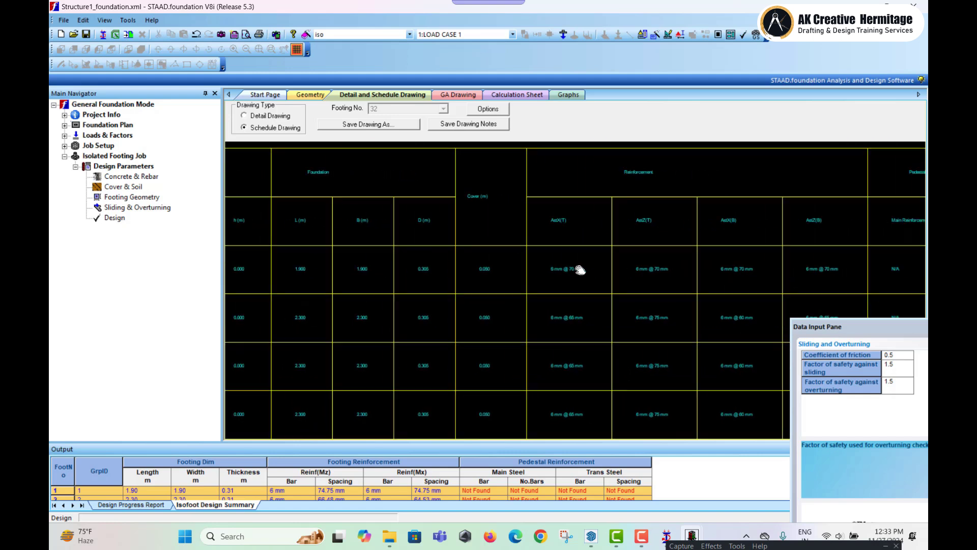
Step: Examine the top and bottom reinforcement columns and the pedestal reinforcement columns of the footing schedule
middle_click_drag(700, 246, 501, 212)
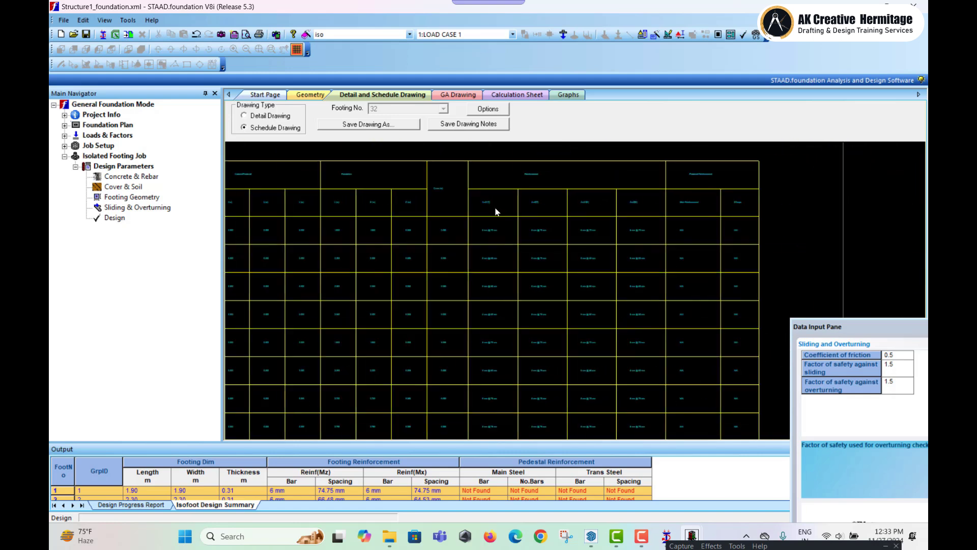
scroll(493, 209, "up", 2)
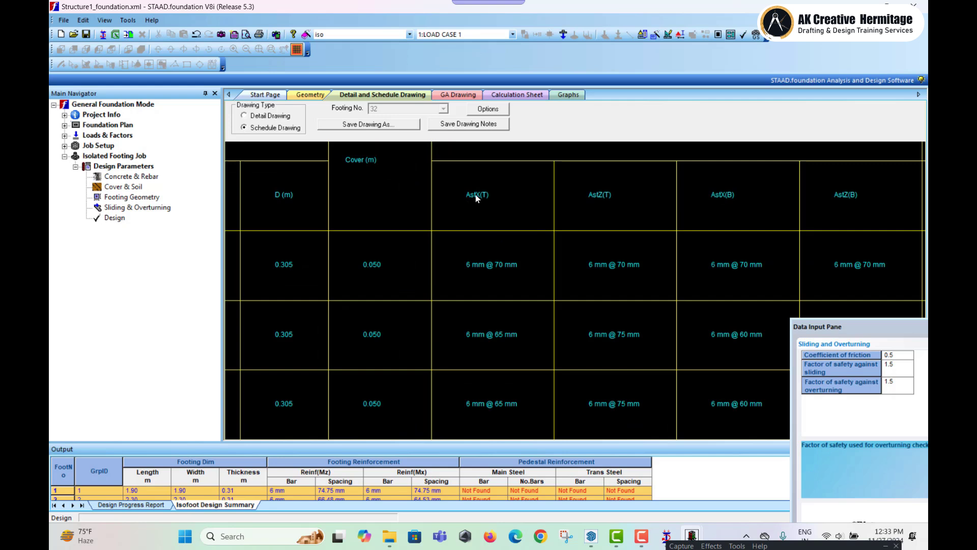
scroll(476, 196, "up", 1)
middle_click_drag(700, 221, 508, 236)
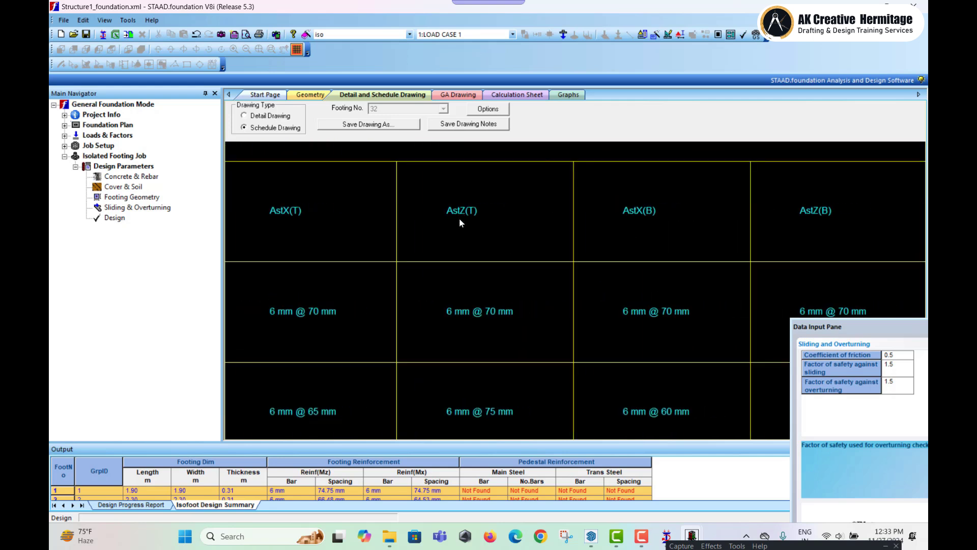
middle_click_drag(727, 269, 495, 269)
scroll(604, 373, "down", 1)
scroll(494, 404, "down", 1)
scroll(494, 404, "down", 1)
middle_click_drag(324, 373, 400, 262)
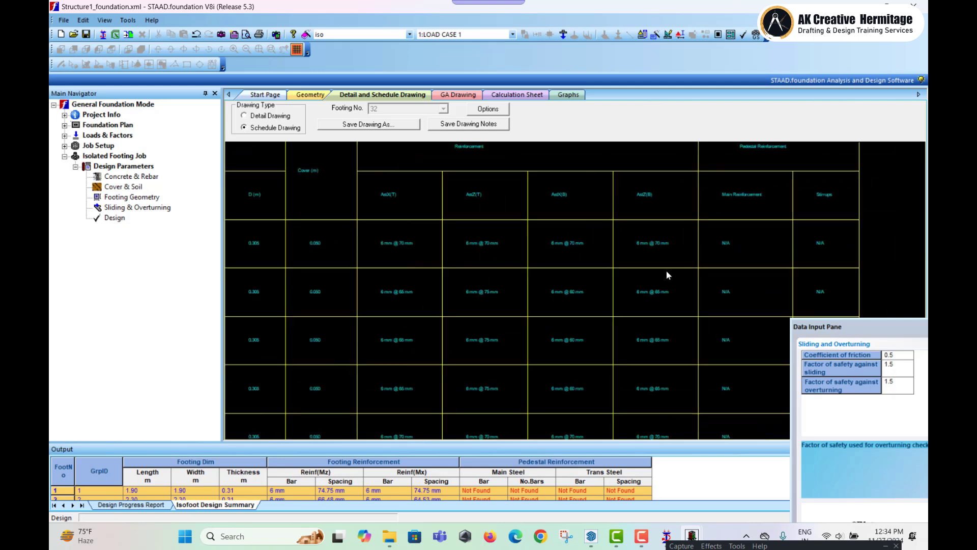
scroll(389, 257, "up", 3)
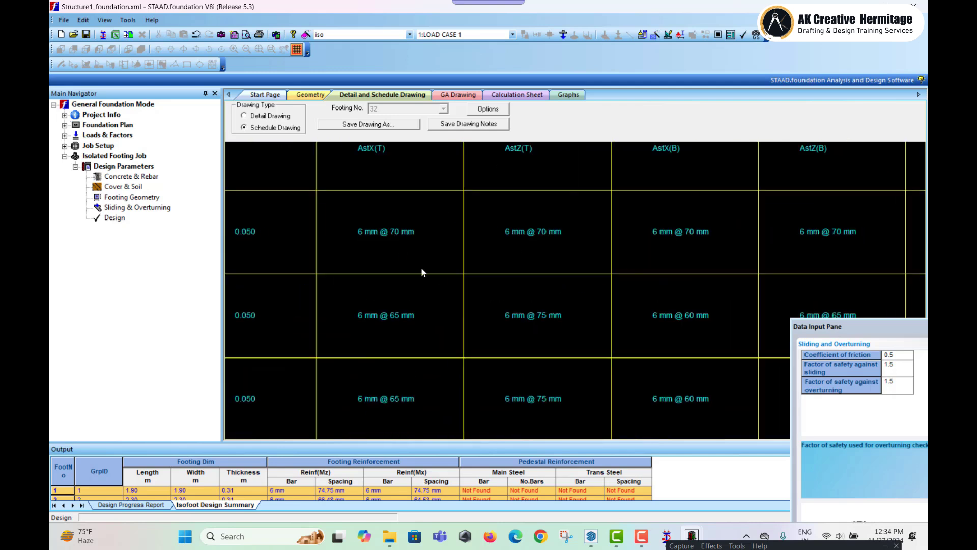
scroll(663, 426, "down", 2)
Step: Review the column/pedestal sizes, foundation dimensions and cover in the schedule, continuing down to its last rows
scroll(428, 249, "up", 3)
scroll(435, 251, "up", 2)
middle_click_drag(560, 317, 483, 422)
scroll(344, 297, "up", 2)
scroll(399, 299, "down", 3)
scroll(454, 331, "down", 1)
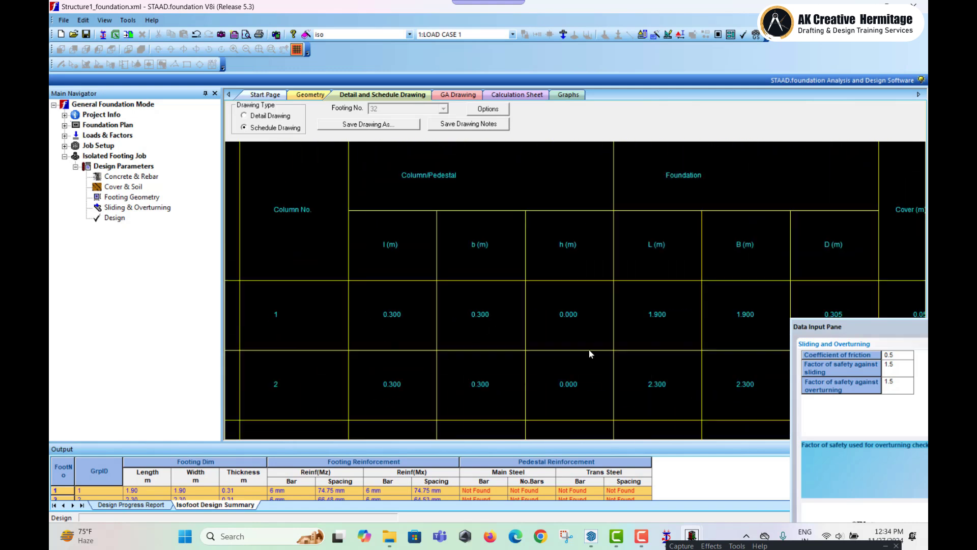
middle_click_drag(490, 322, 312, 313)
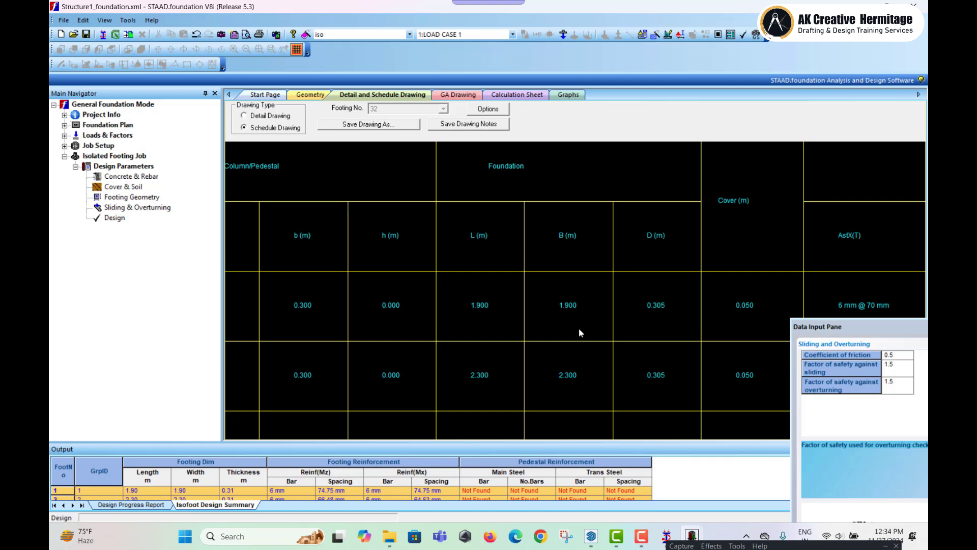
middle_click_drag(579, 329, 397, 304)
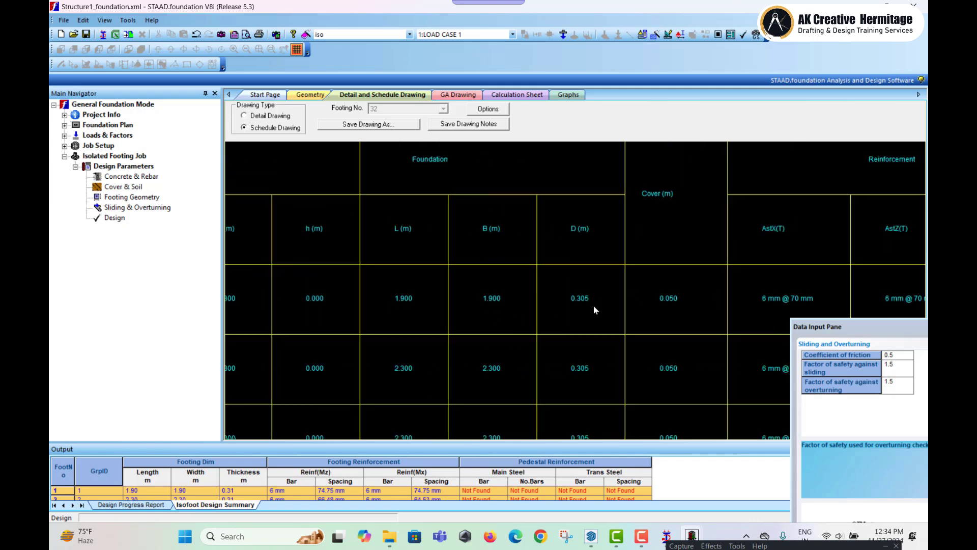
scroll(562, 325, "down", 5)
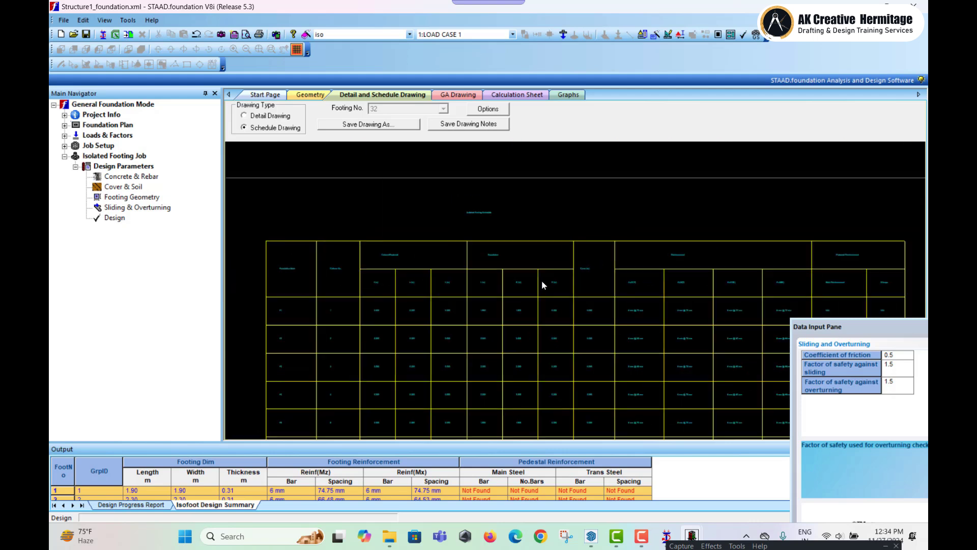
middle_click_drag(502, 337, 500, 226)
middle_click_drag(515, 295, 502, 162)
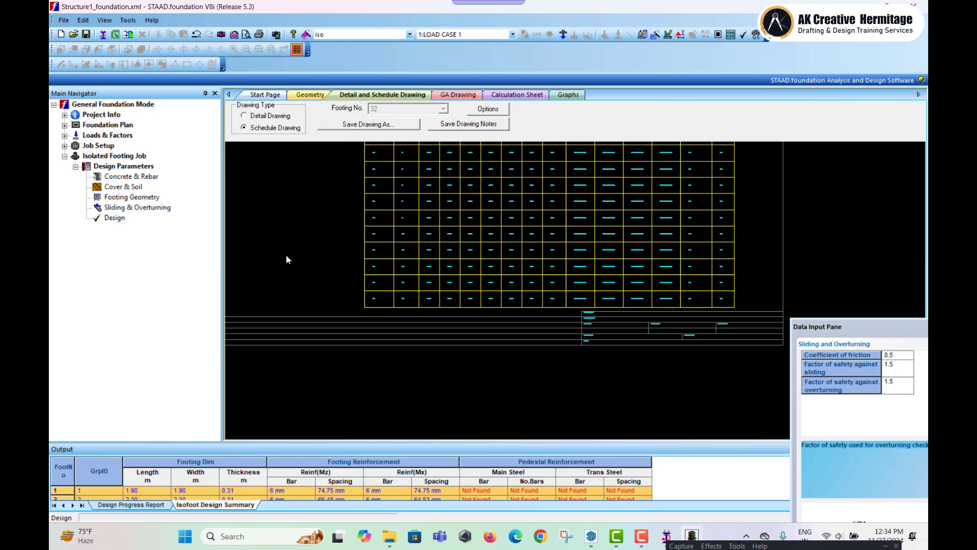
Step: Display the general arrangement drawing and examine its footing layout, grid labels and grid spacing dimensions
left_click(457, 95)
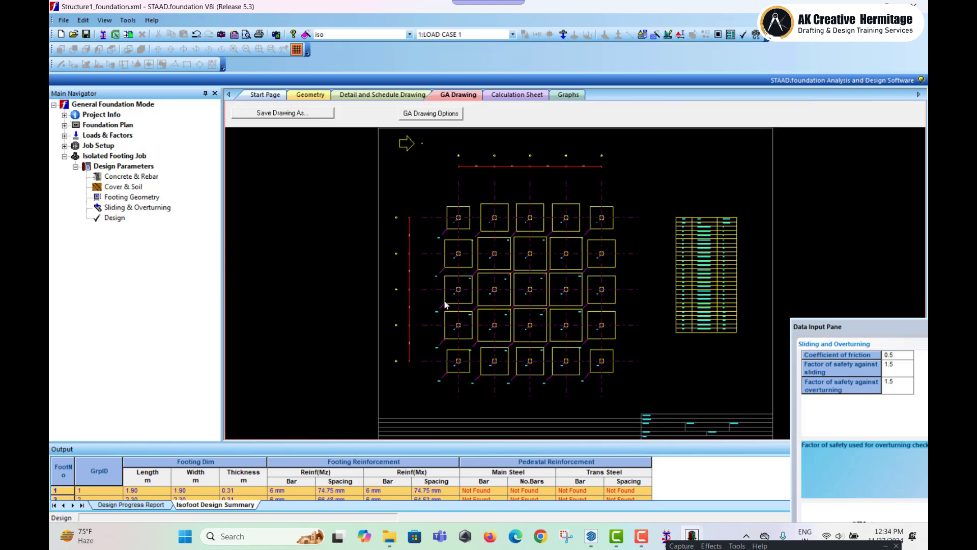
scroll(489, 289, "up", 5)
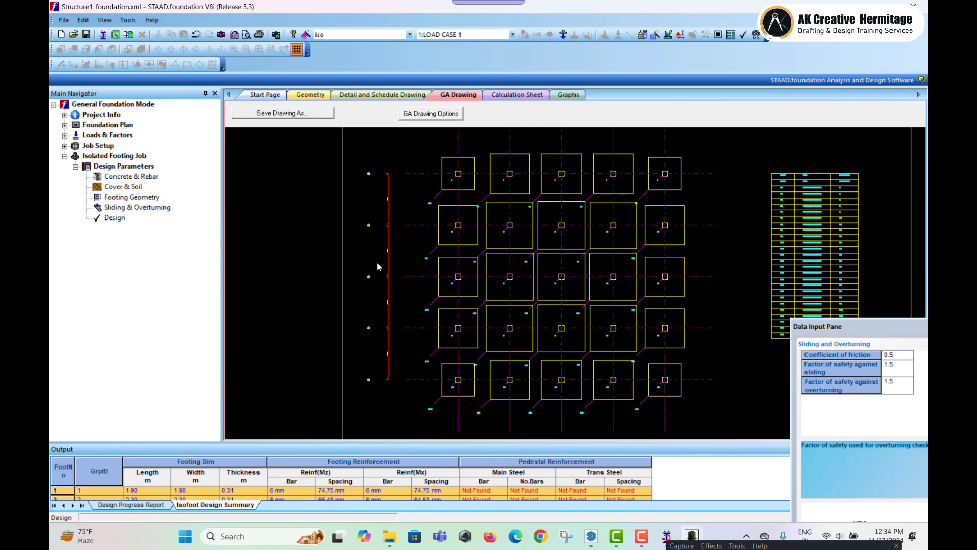
scroll(444, 213, "up", 3)
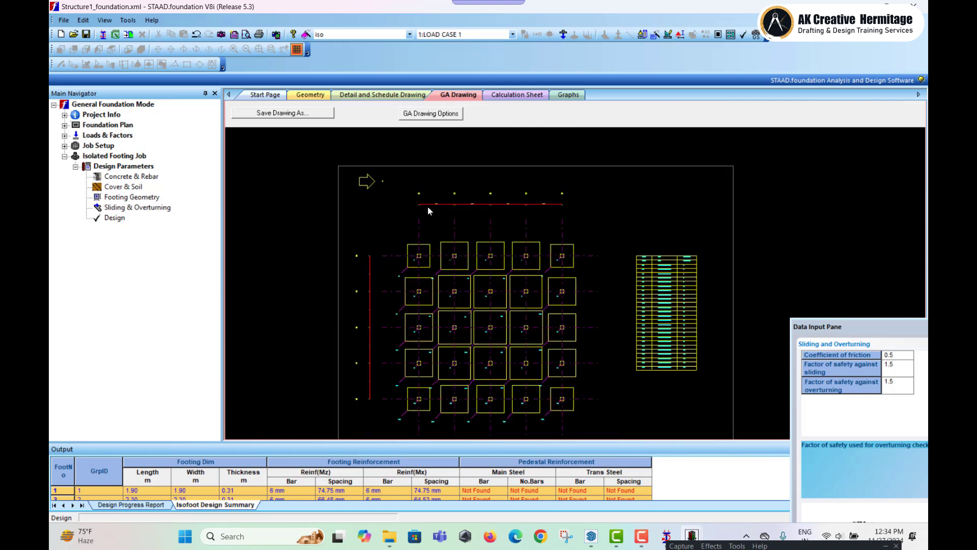
scroll(437, 198, "up", 3)
scroll(587, 288, "up", 2)
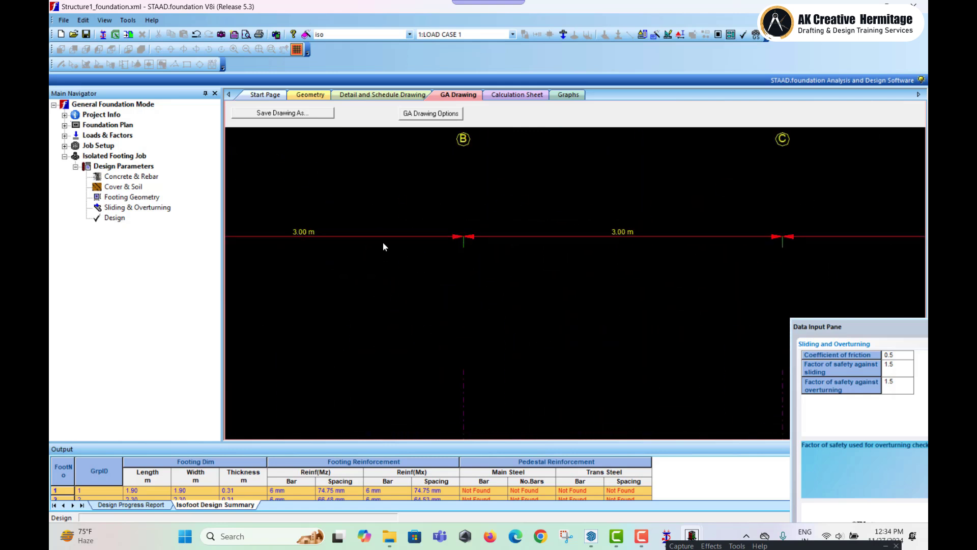
scroll(641, 352, "down", 3)
scroll(458, 278, "up", 2)
scroll(434, 282, "up", 1)
scroll(446, 359, "down", 2)
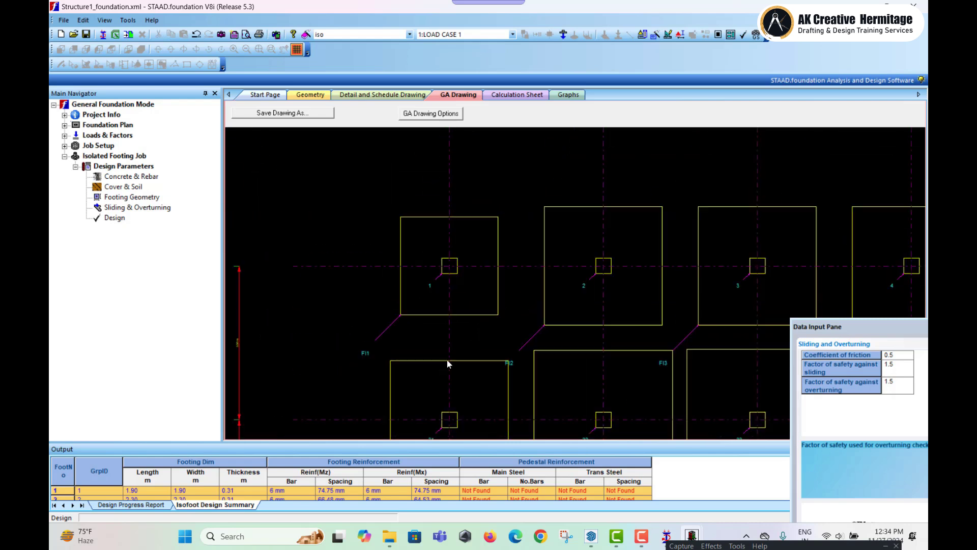
Step: Inspect the column number and footing mark FI1 of the first footing on the general arrangement plan
scroll(499, 289, "up", 3)
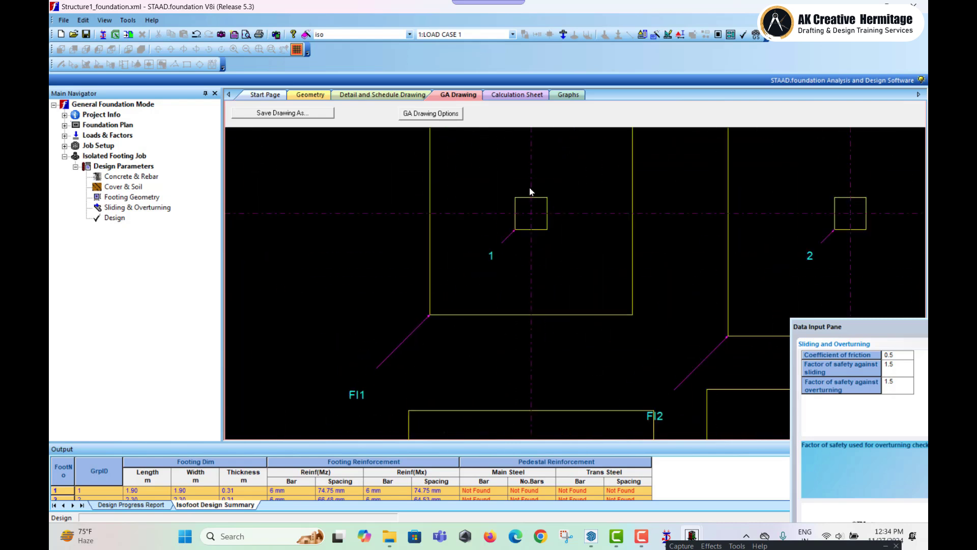
scroll(496, 244, "up", 2)
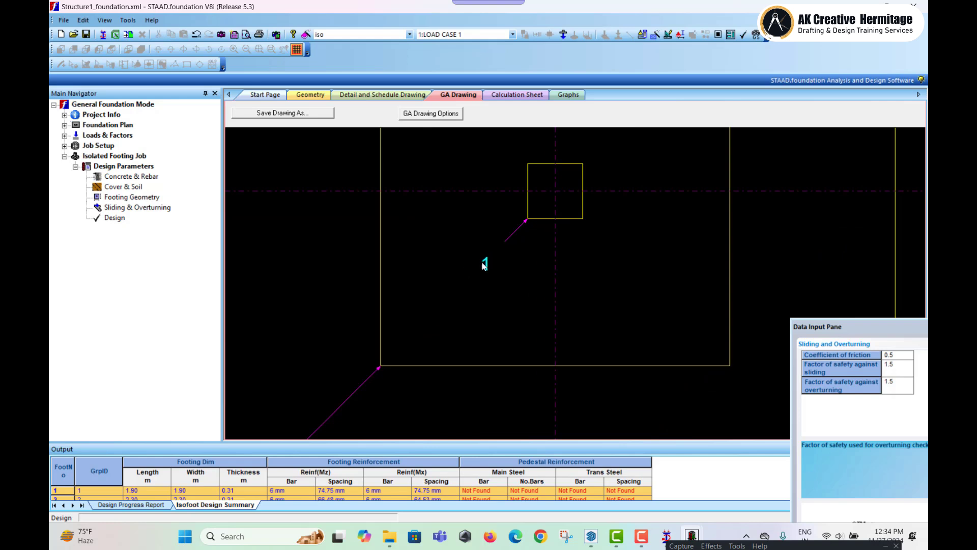
middle_click_drag(446, 379, 504, 252)
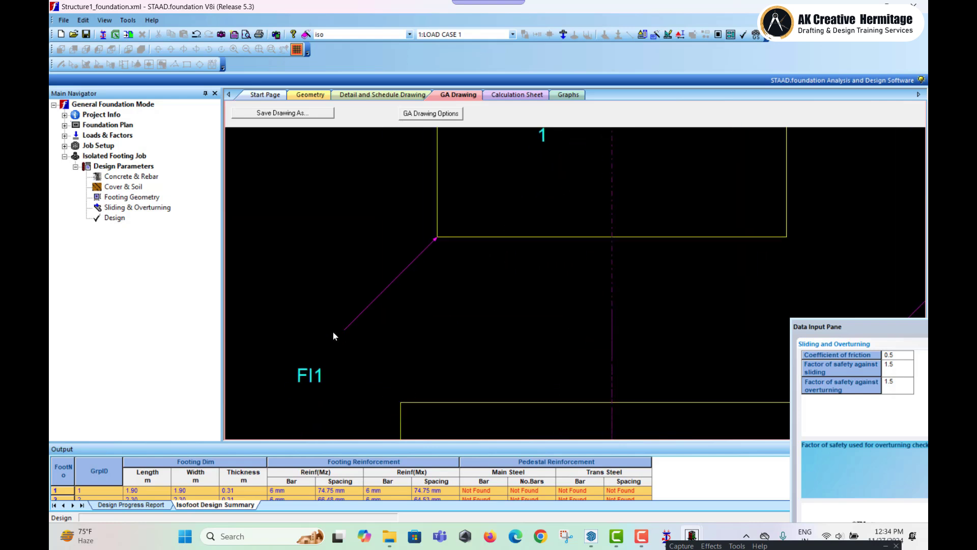
Step: Read the footing marks, sizes and column numbers in the table beside the general arrangement plan
scroll(371, 371, "down", 6)
scroll(465, 305, "up", 2)
scroll(464, 306, "up", 5)
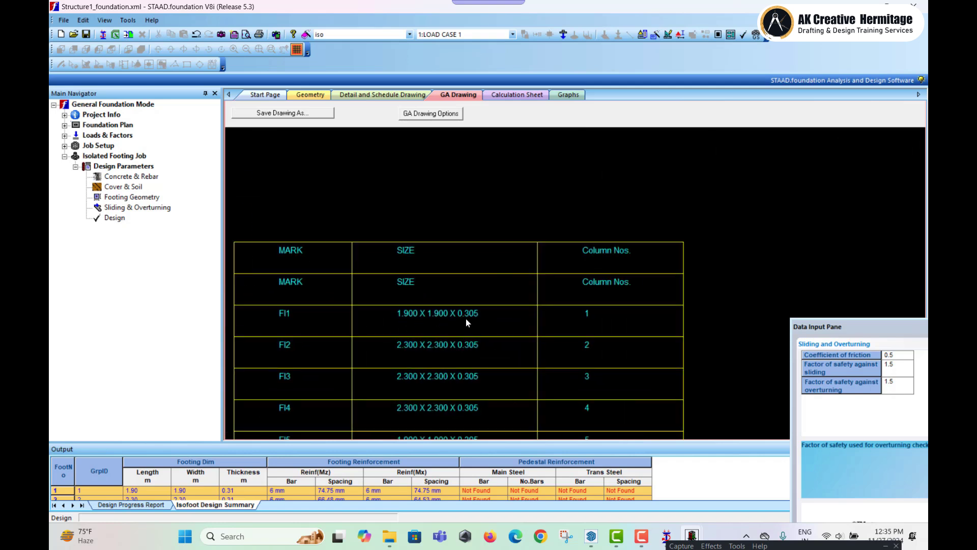
scroll(645, 338, "down", 4)
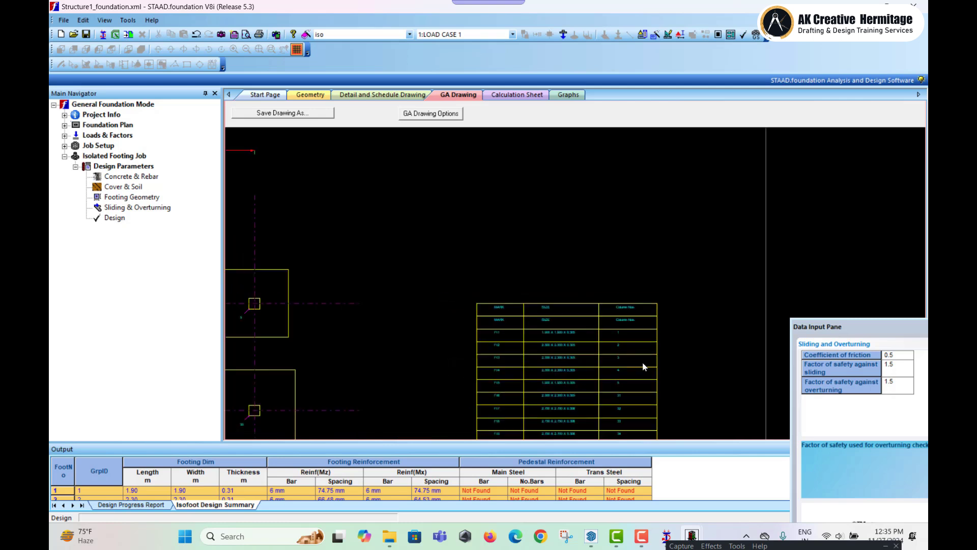
middle_click_drag(597, 322, 626, 298)
scroll(338, 333, "up", 7)
middle_click_drag(428, 397, 426, 307)
scroll(454, 374, "down", 3)
scroll(440, 365, "down", 5)
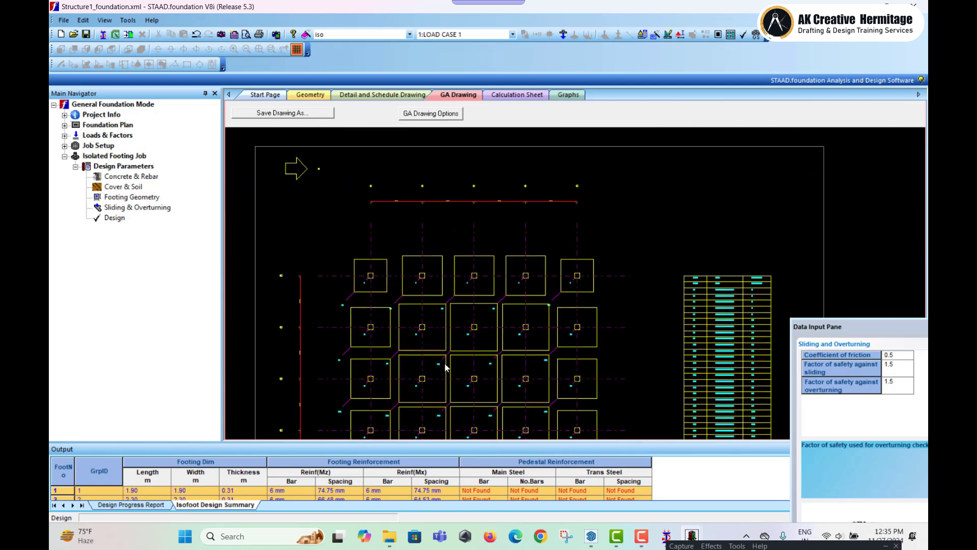
Step: Locate footing mark FI8 on the plan and look up its size and column number in the footing table
scroll(447, 373, "up", 8)
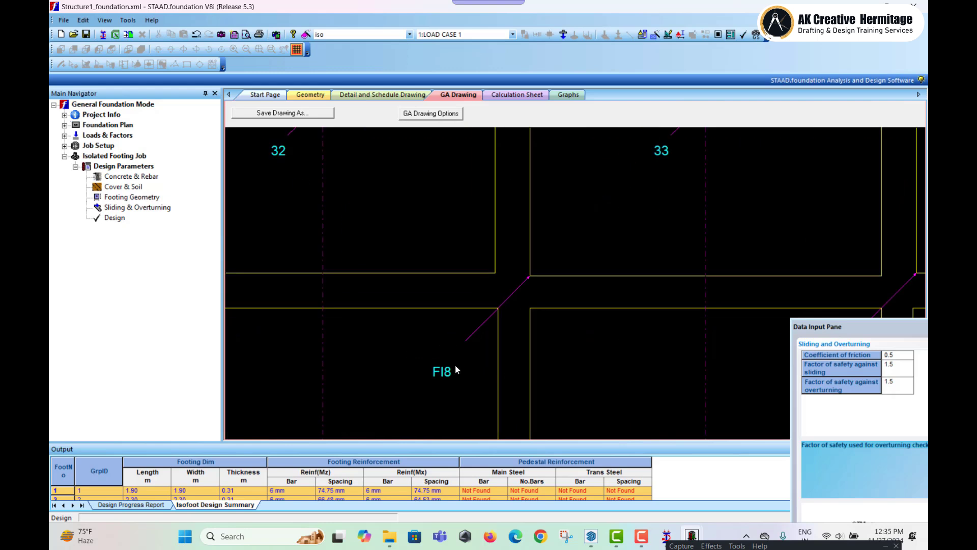
scroll(402, 364, "down", 6)
scroll(569, 285, "up", 6)
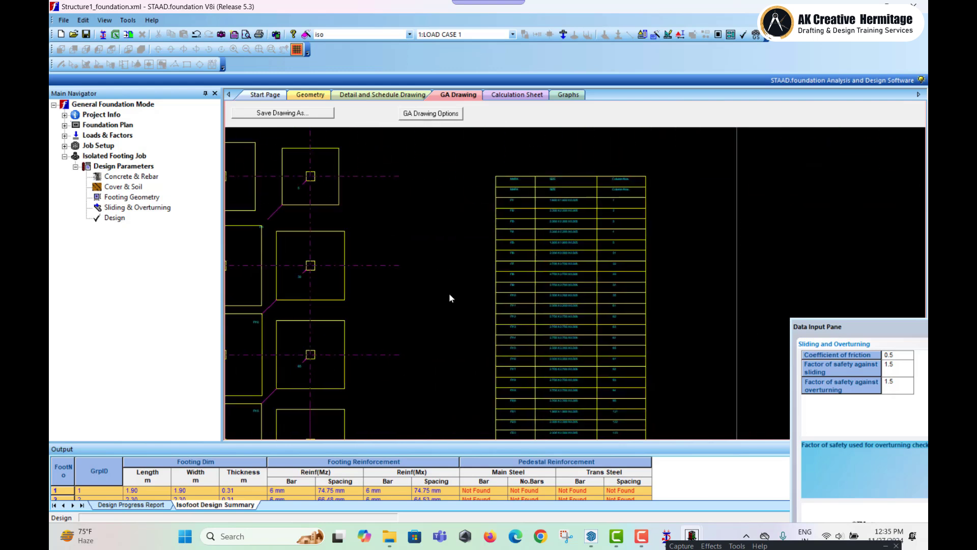
scroll(570, 285, "up", 3)
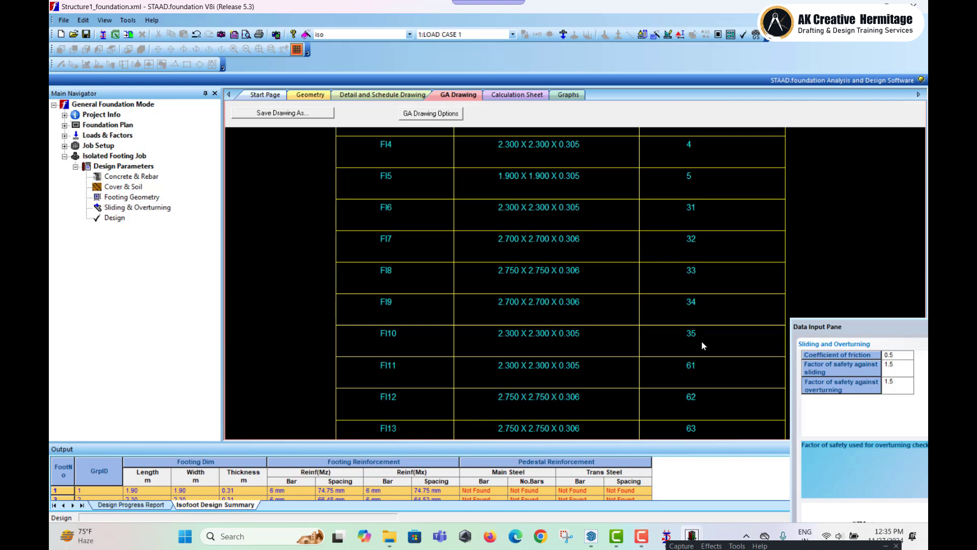
scroll(689, 345, "down", 6)
scroll(460, 320, "up", 3)
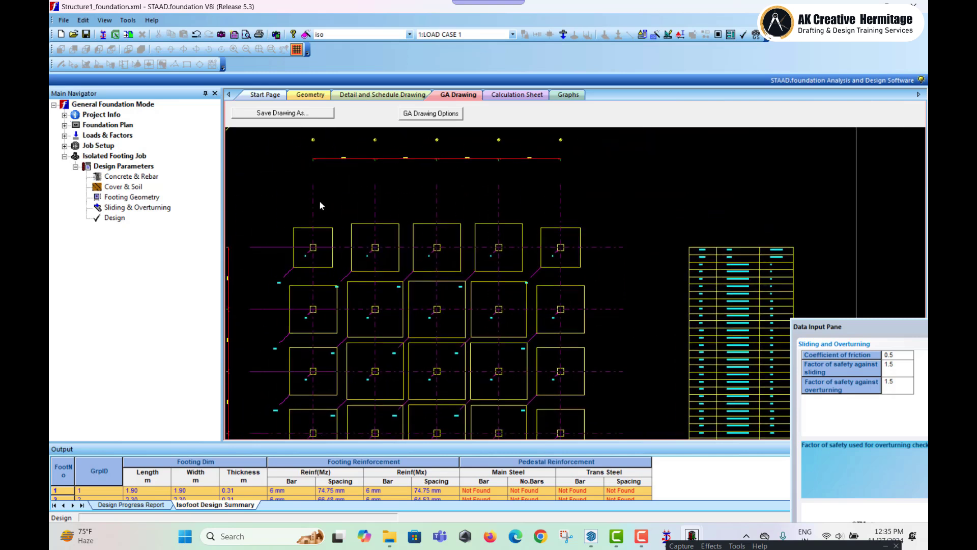
Step: Check the file options for saving the general arrangement drawing as an AutoCAD R2000 DWG, and leave without saving
left_click(302, 115)
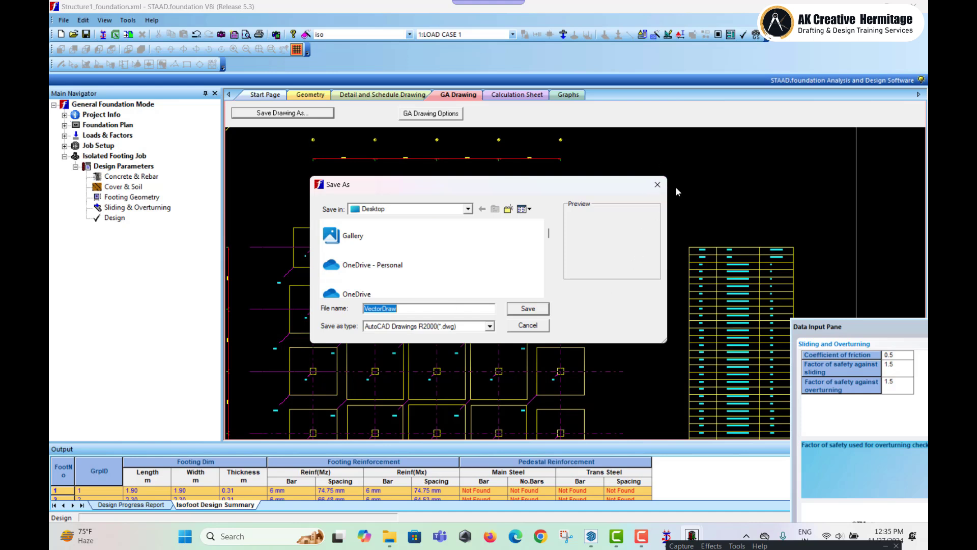
left_click(657, 184)
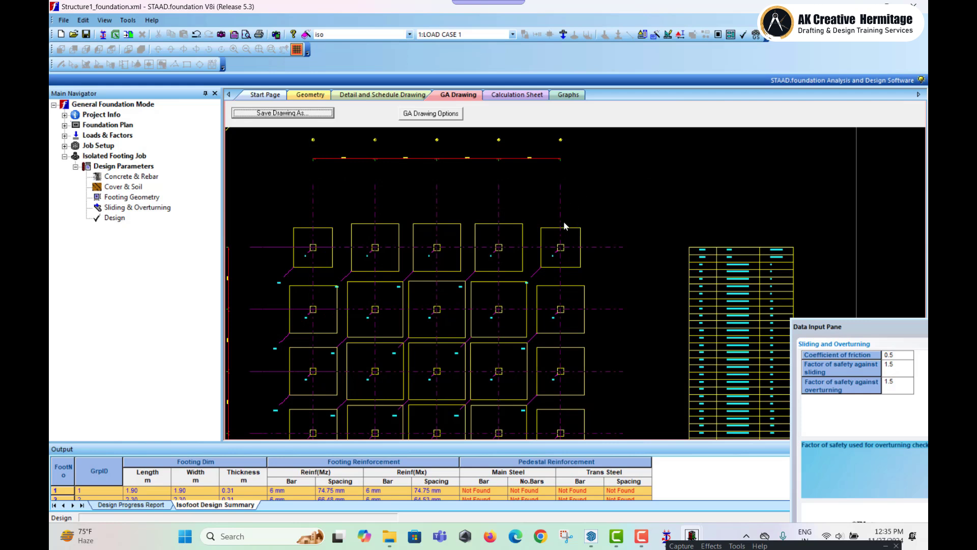
scroll(637, 380, "up", 2)
scroll(566, 422, "down", 3)
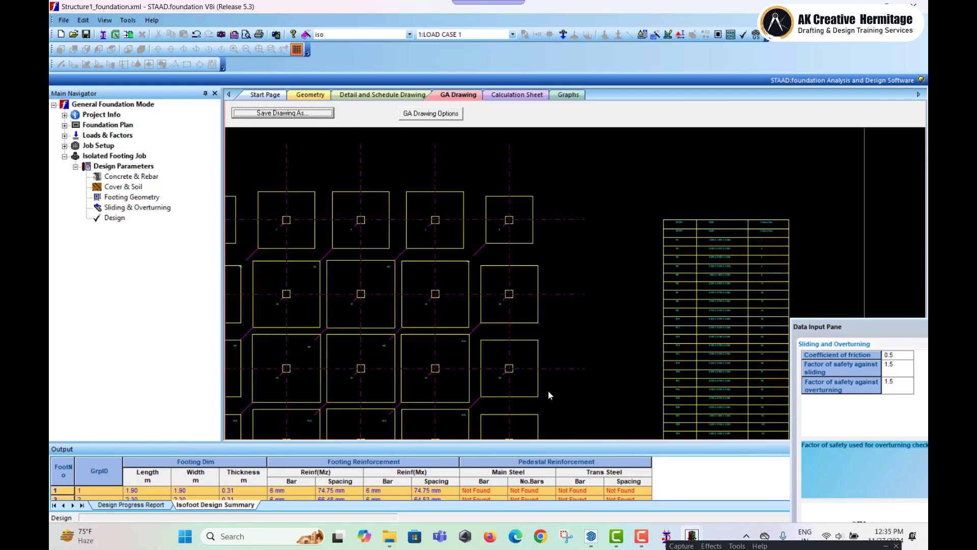
scroll(545, 423, "up", 3)
left_click(690, 537)
left_click_drag(762, 374, 731, 322)
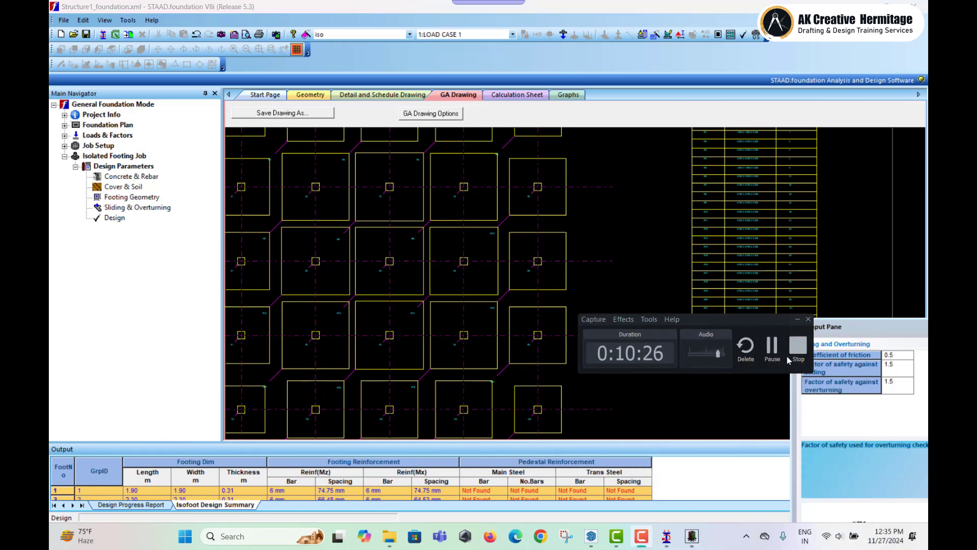